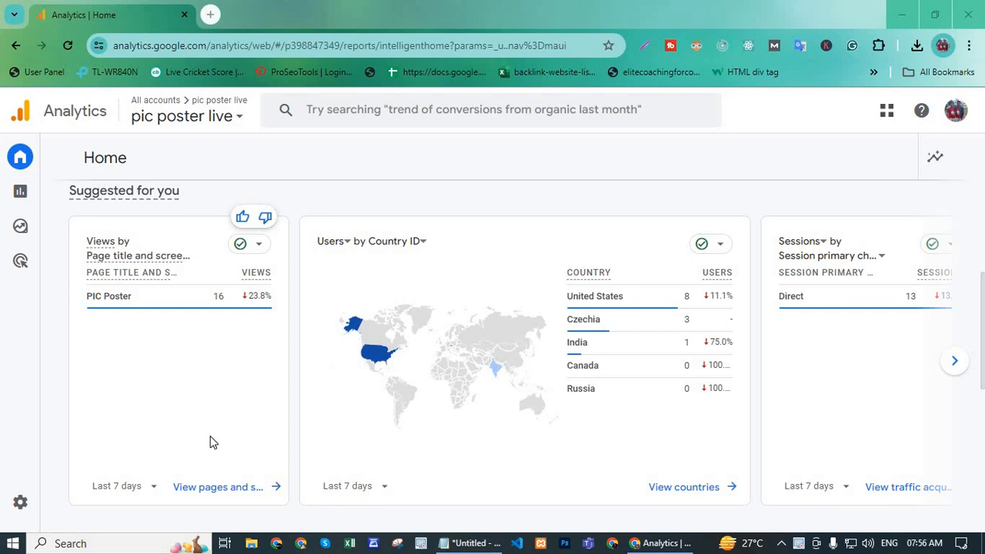
Review the planned dimensions, metrics, rows and columns in the Notepad notes, then return to Google Analytics
left_click(456, 545)
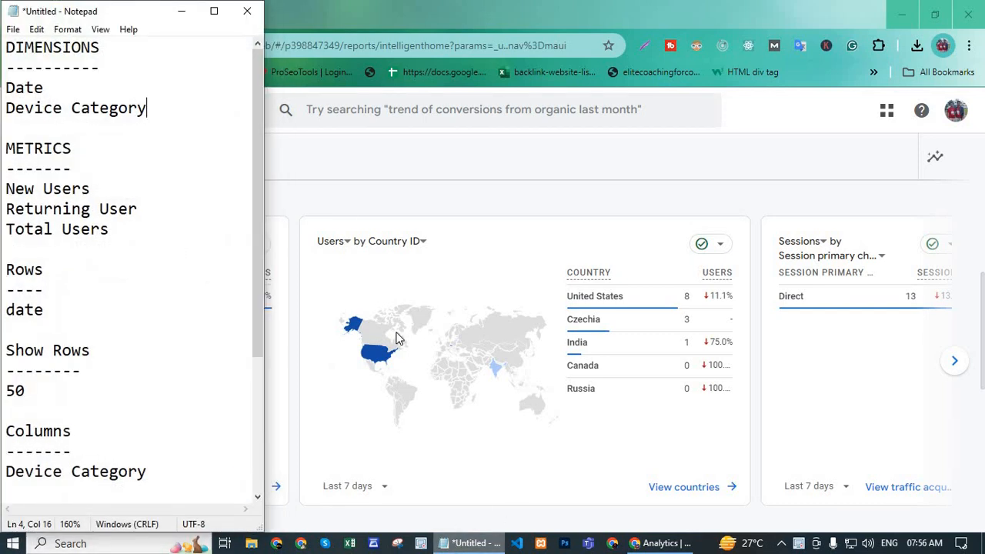
left_click(96, 202)
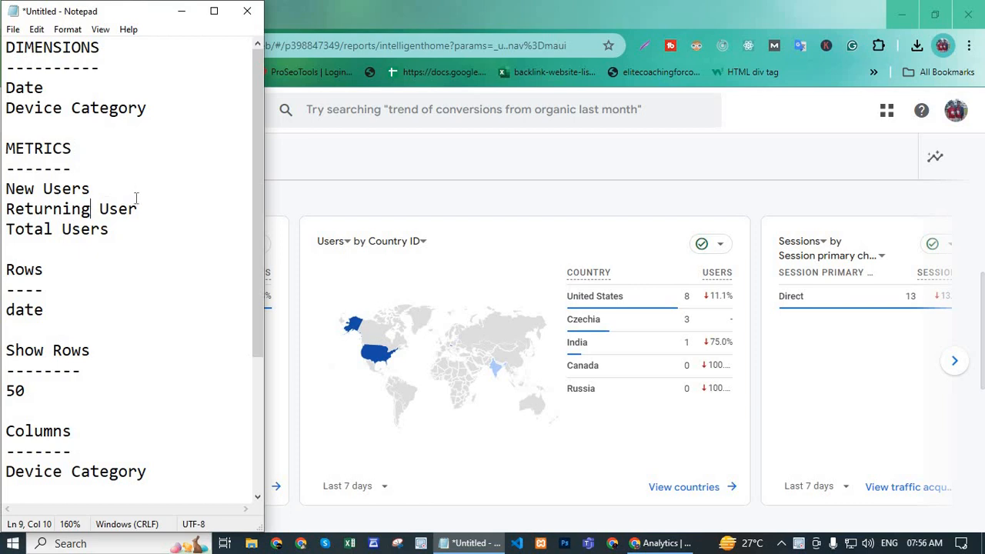
left_click_drag(93, 208, 87, 398)
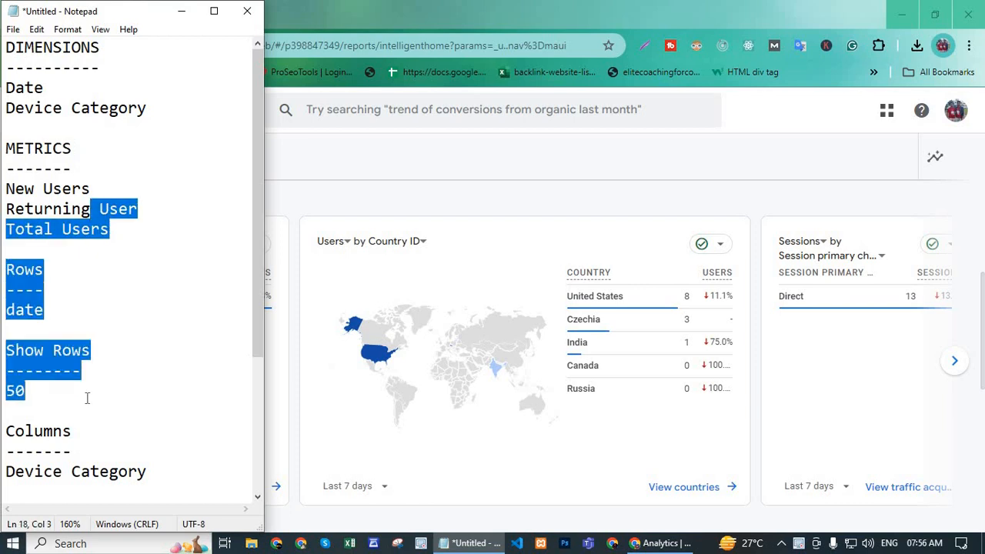
left_click(102, 374)
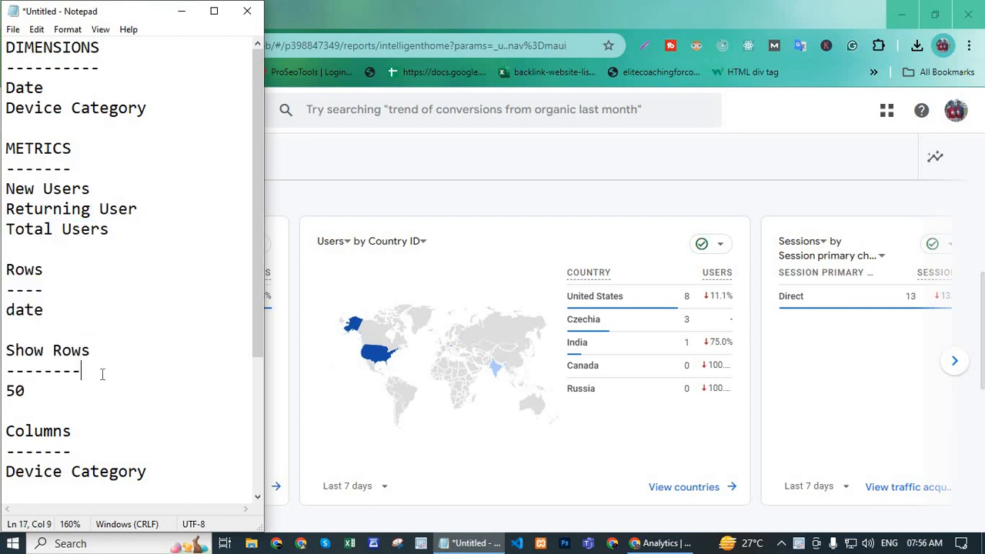
left_click(405, 186)
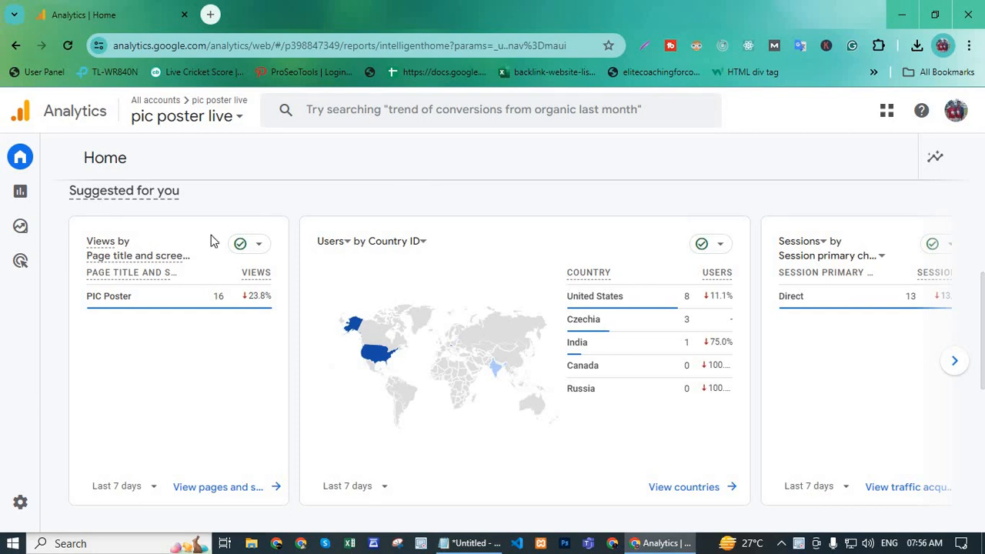
Create a blank exploration in Explorations and restore the browser window to fit beside the notes
left_click(25, 230)
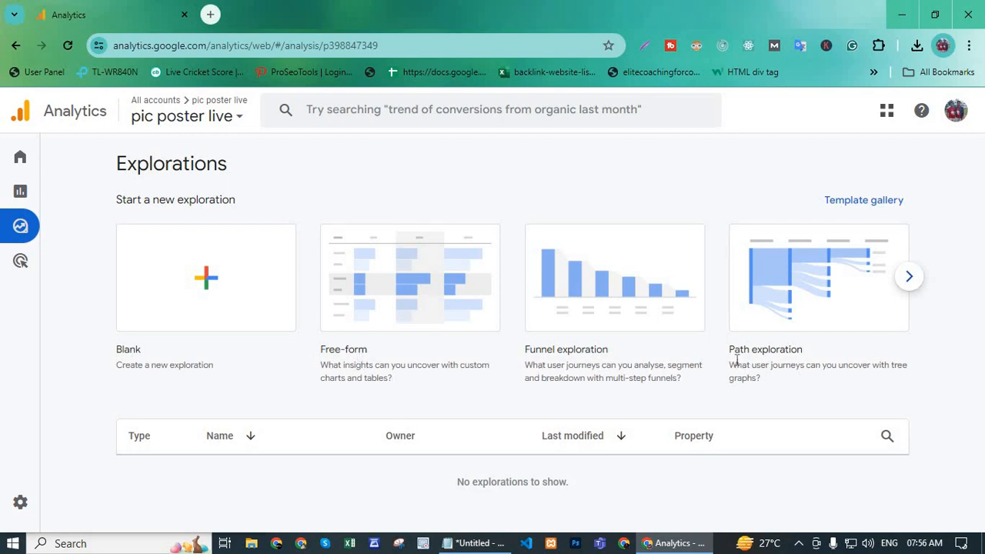
left_click(206, 279)
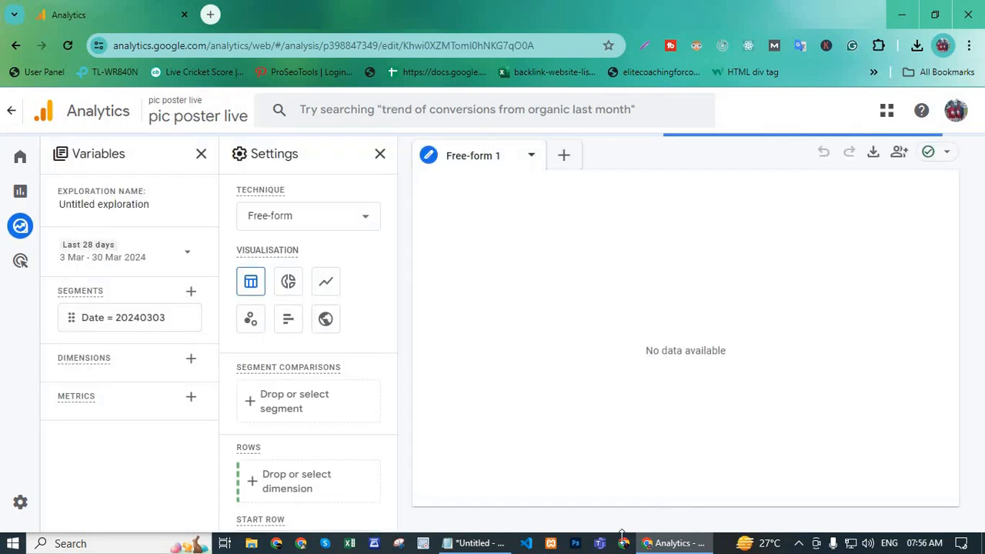
left_click(935, 14)
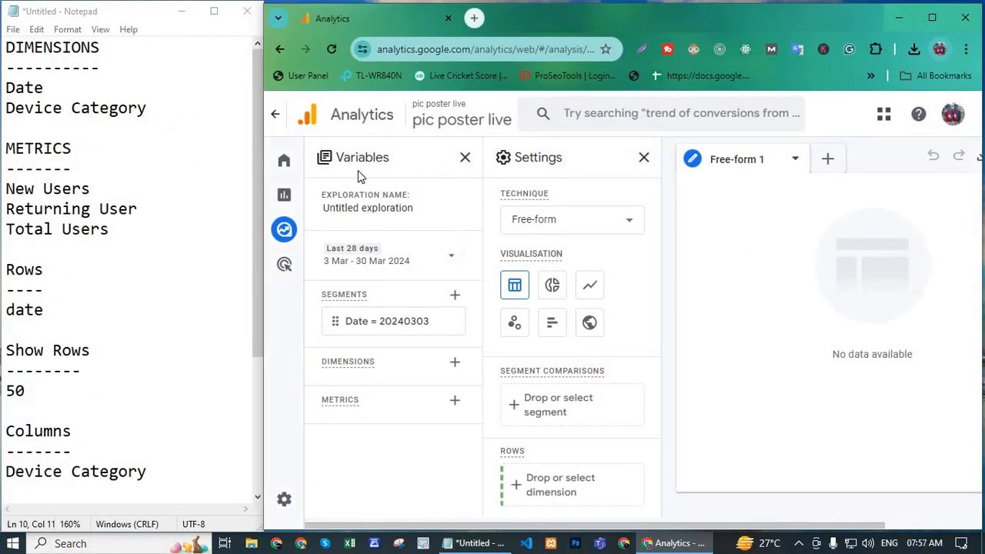
Rename the untitled exploration as "Monthly user report"
left_click(386, 208)
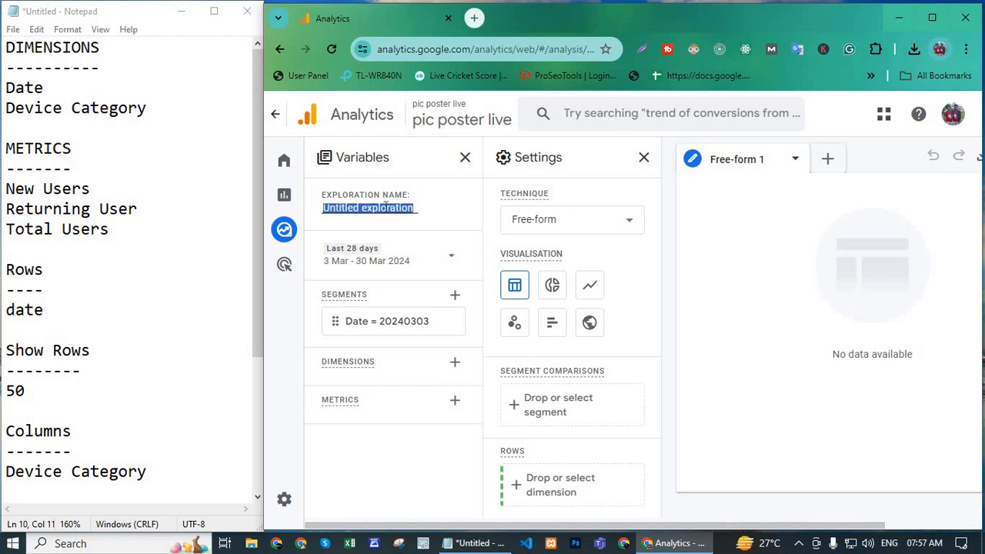
type("Mont")
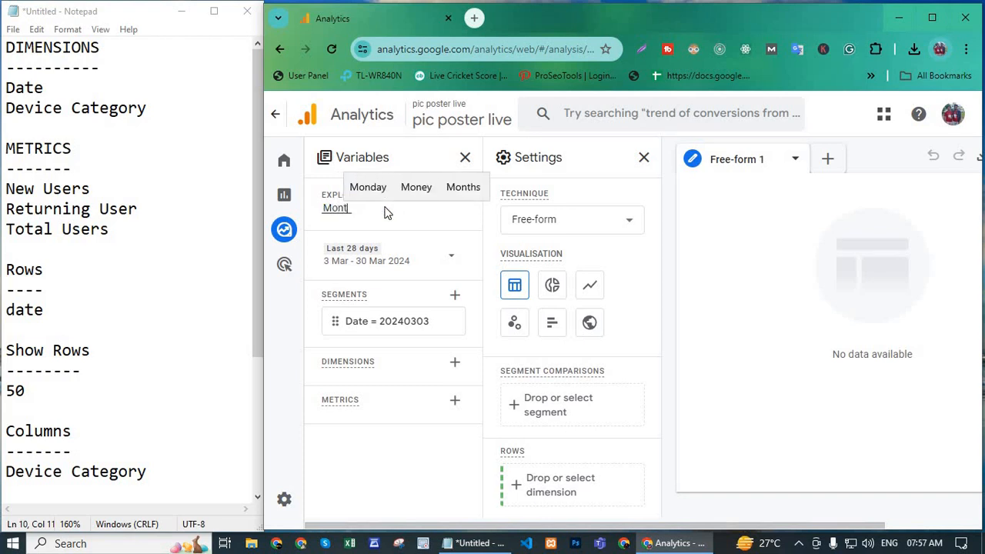
type("hly ")
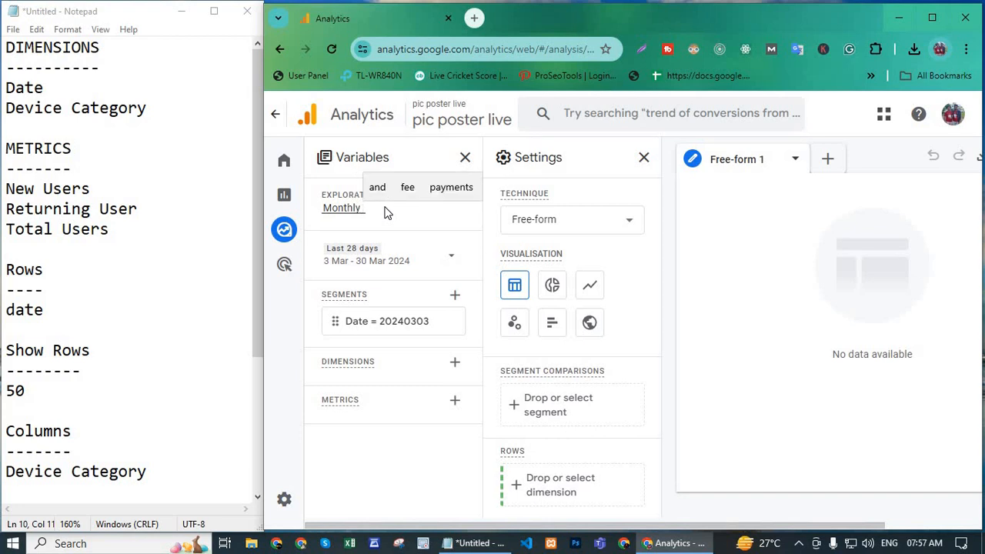
type("user repotrt")
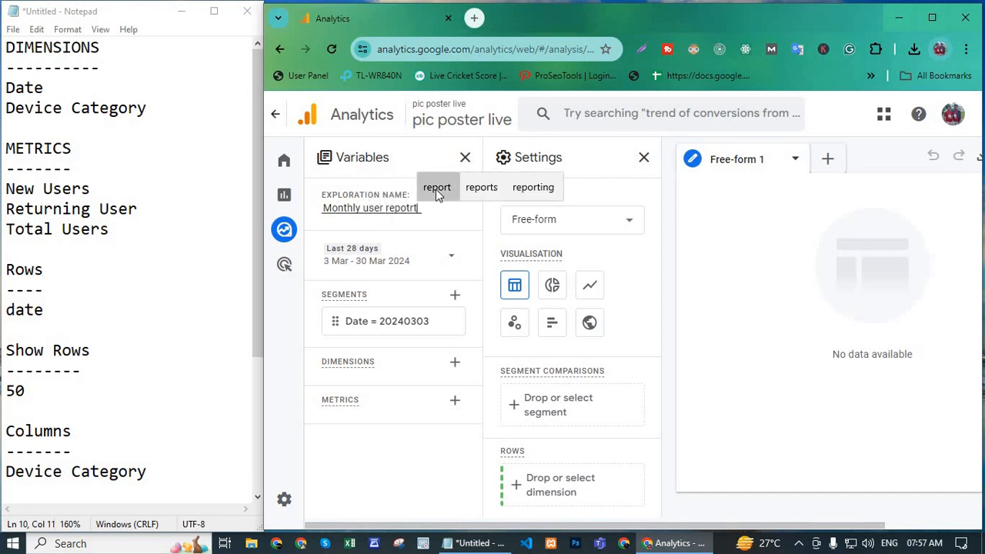
left_click(436, 187)
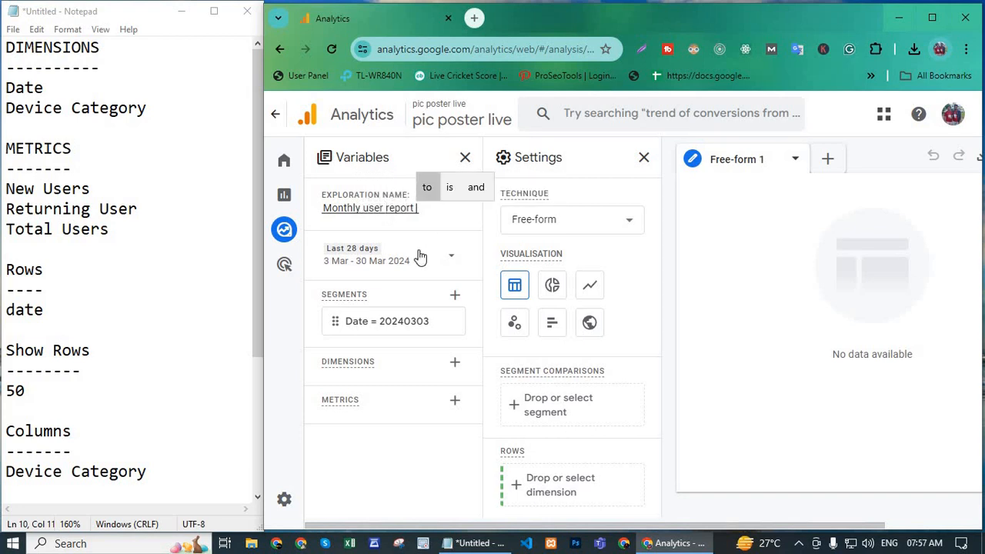
left_click(422, 237)
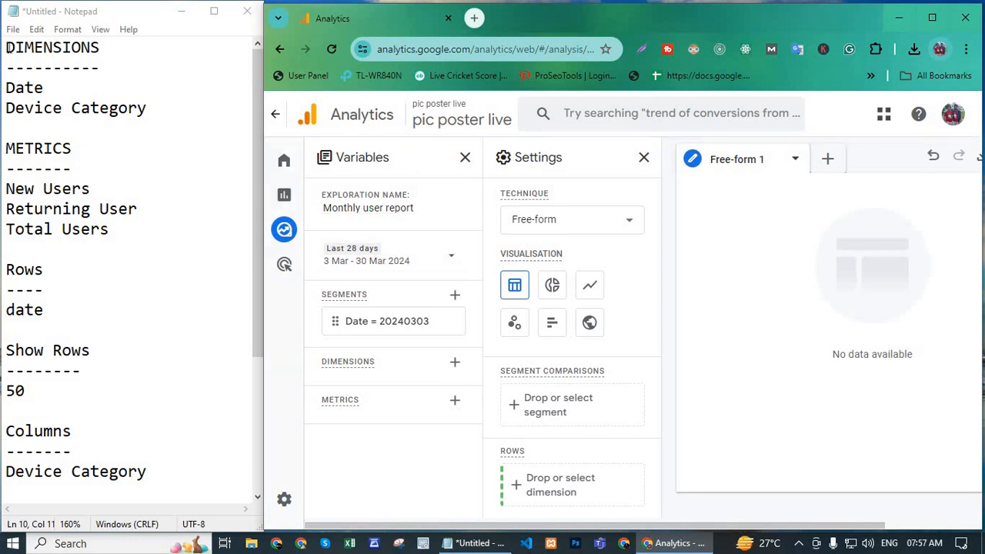
Check the dimensions listed in the notes and select the Date dimension for the exploration
left_click_drag(6, 48, 98, 49)
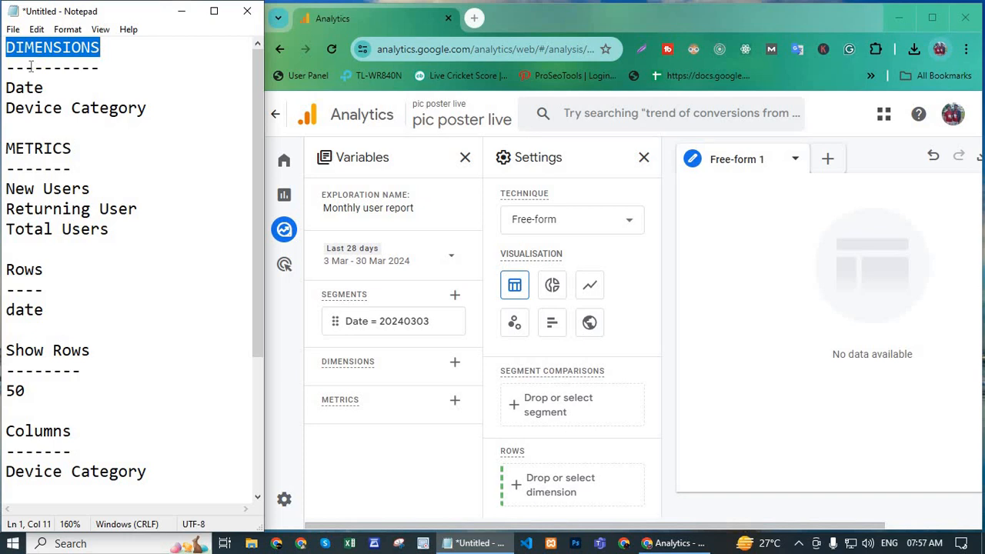
left_click(81, 66)
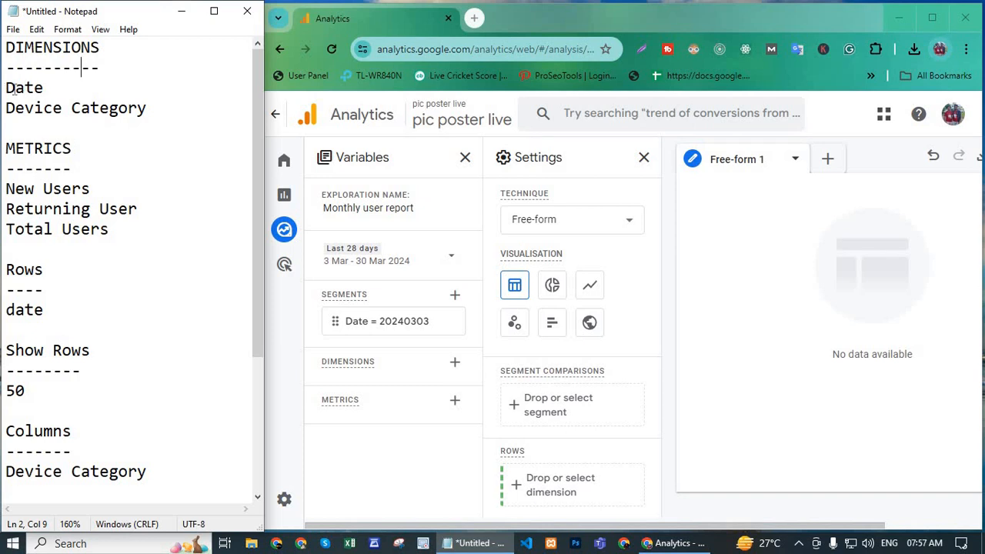
left_click_drag(6, 88, 148, 109)
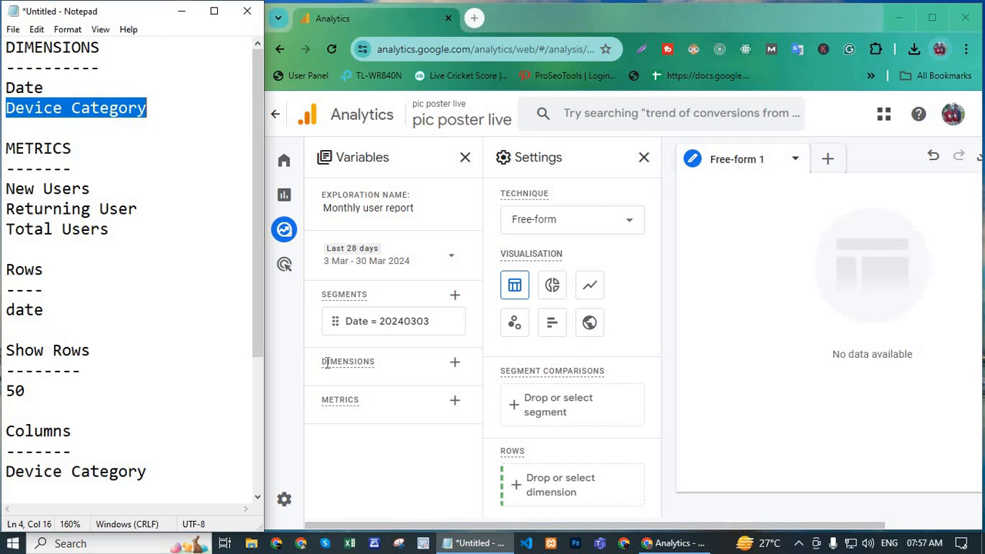
left_click_drag(327, 362, 373, 361)
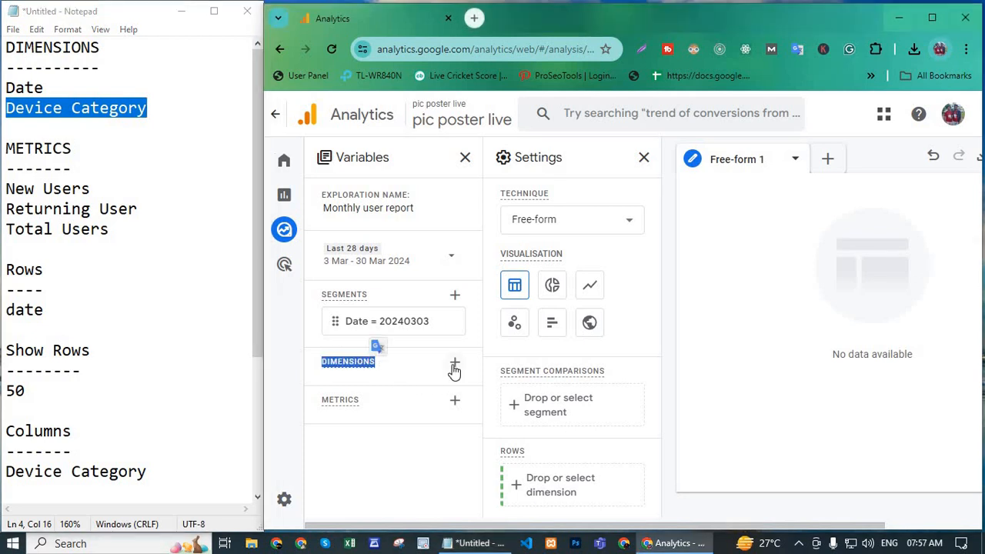
left_click(454, 367)
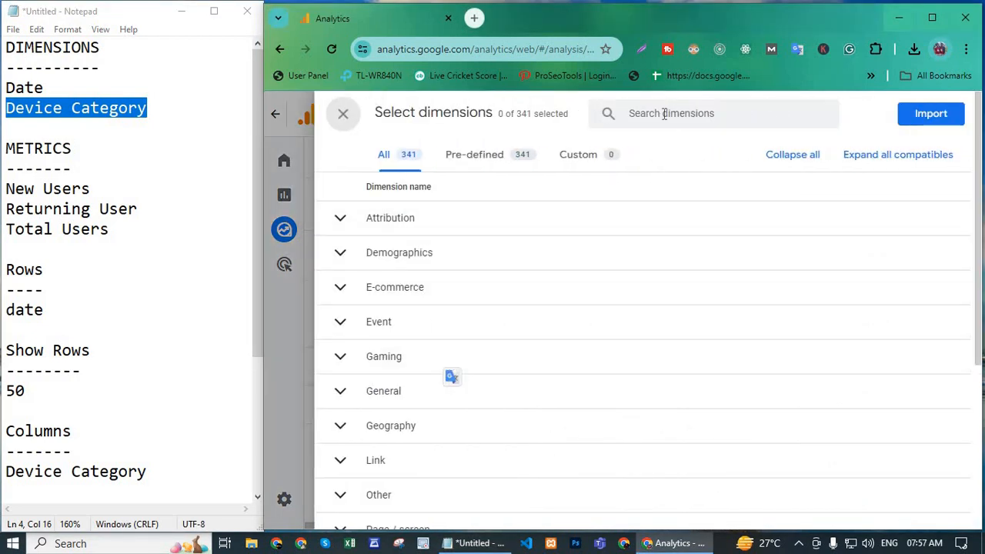
left_click(665, 114)
type("date")
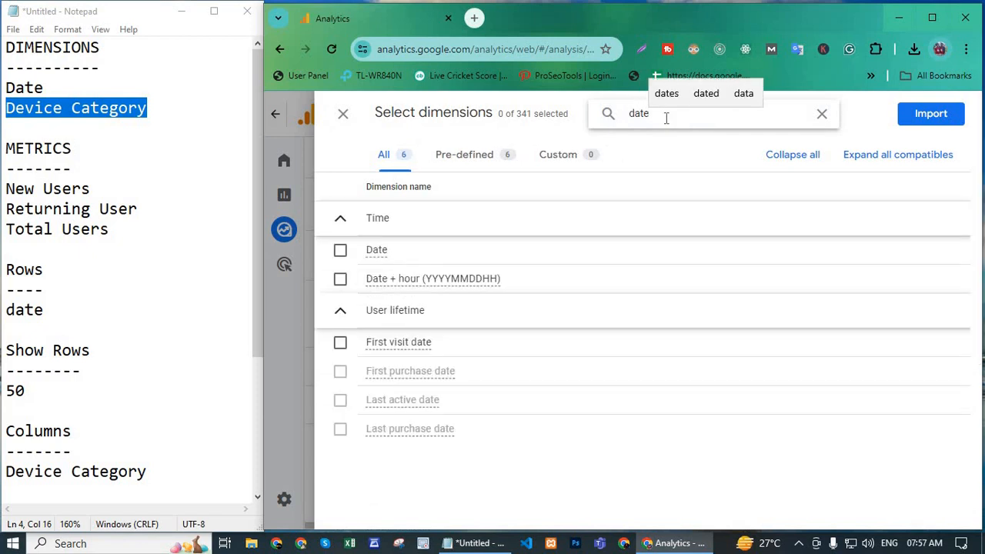
left_click(340, 250)
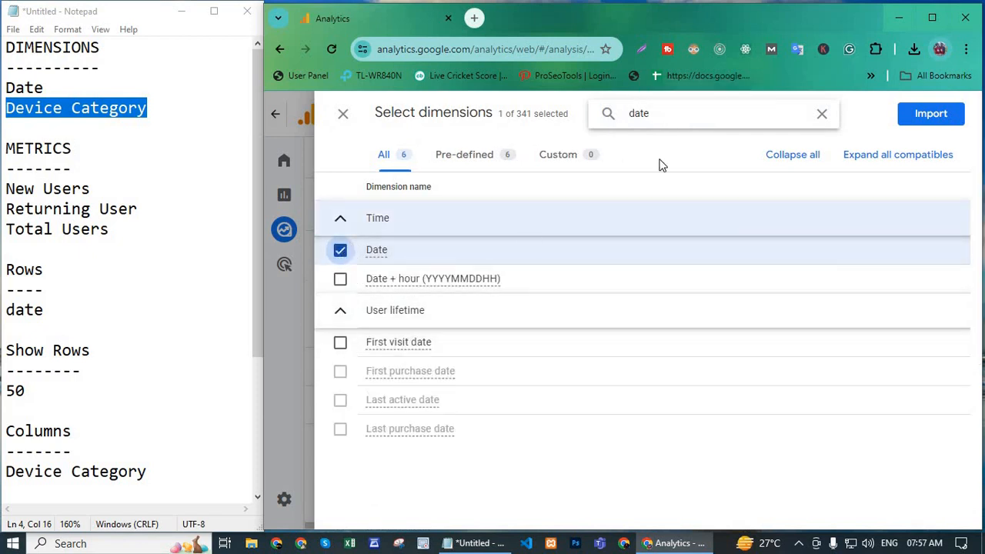
Search for "device", add Device category to the selection, and import the chosen dimensions
left_click_drag(670, 118, 561, 117)
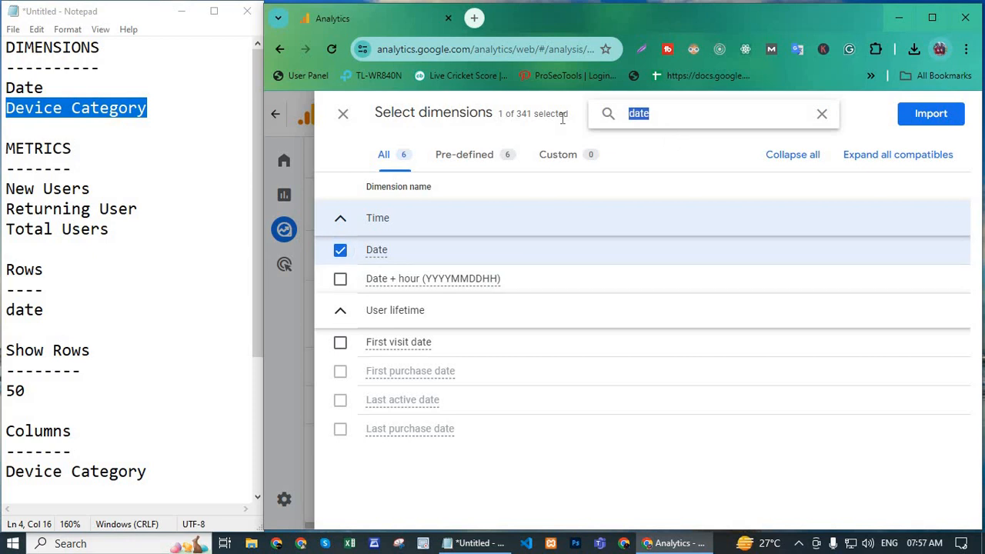
type("de")
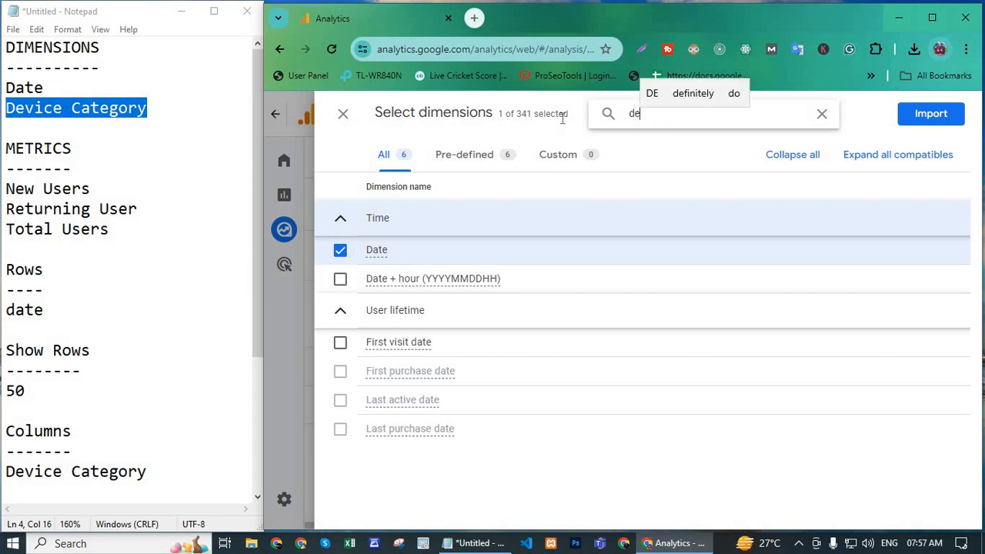
type("vice")
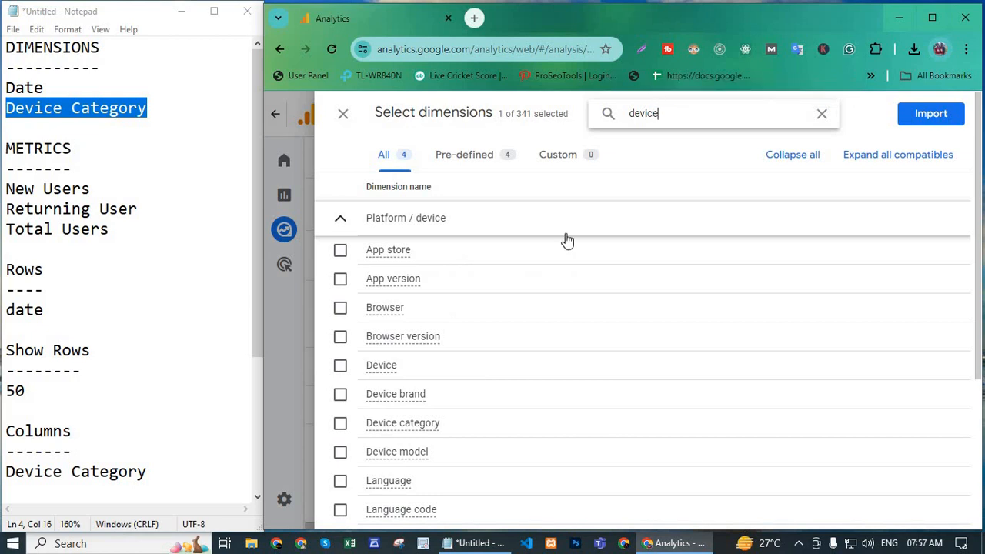
left_click(340, 423)
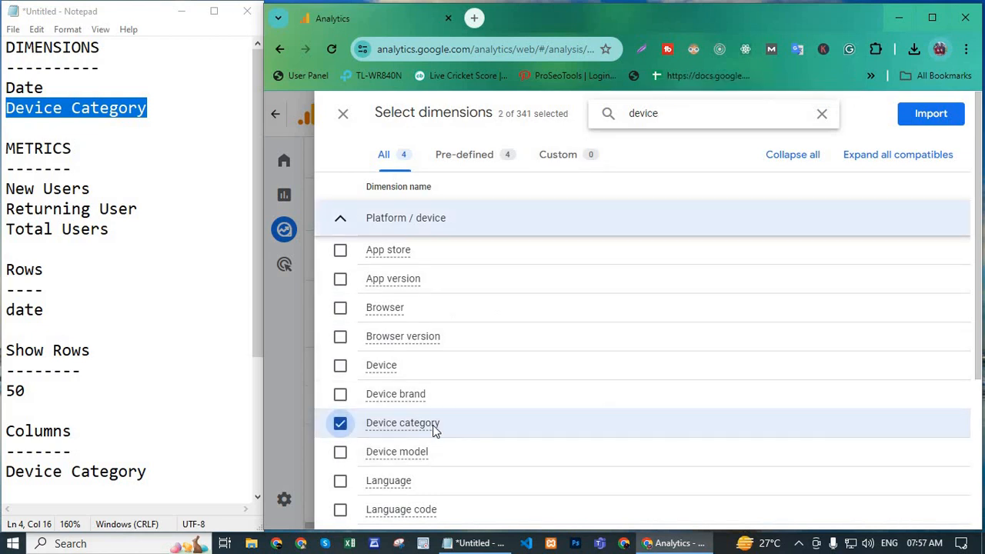
left_click(928, 119)
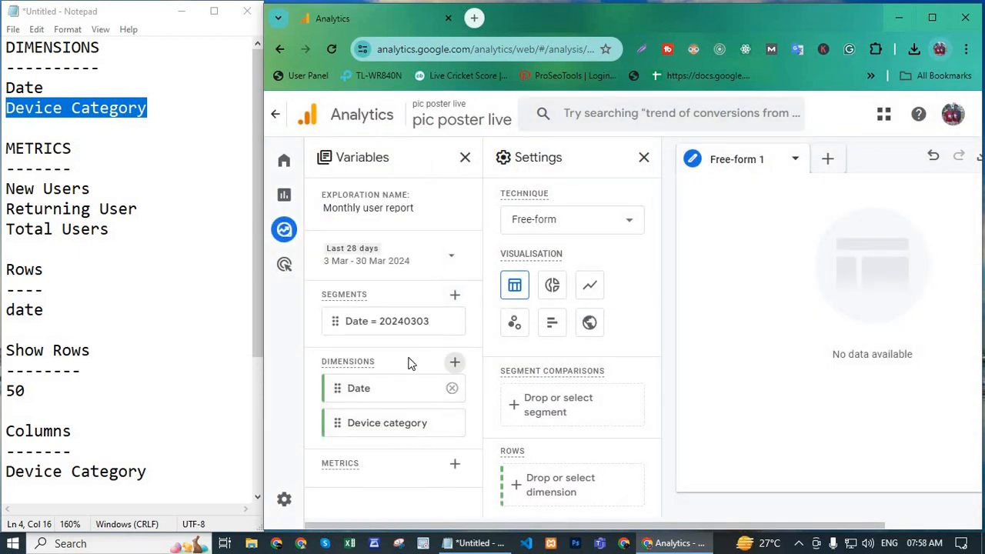
Check the metrics listed in the notes and select the New users metric for the exploration
left_click_drag(6, 150, 138, 214)
left_click(142, 238)
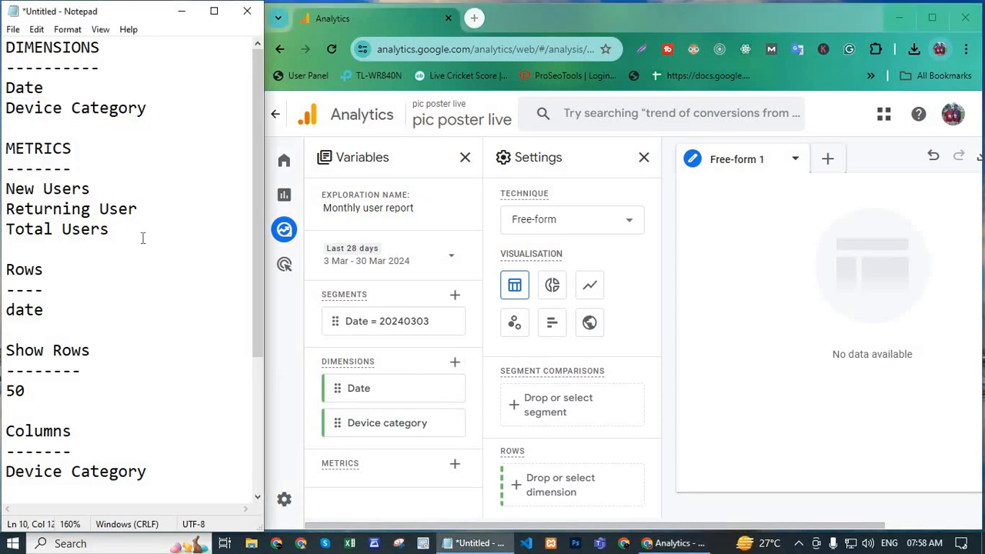
left_click_drag(6, 189, 14, 209)
left_click_drag(121, 227, 4, 228)
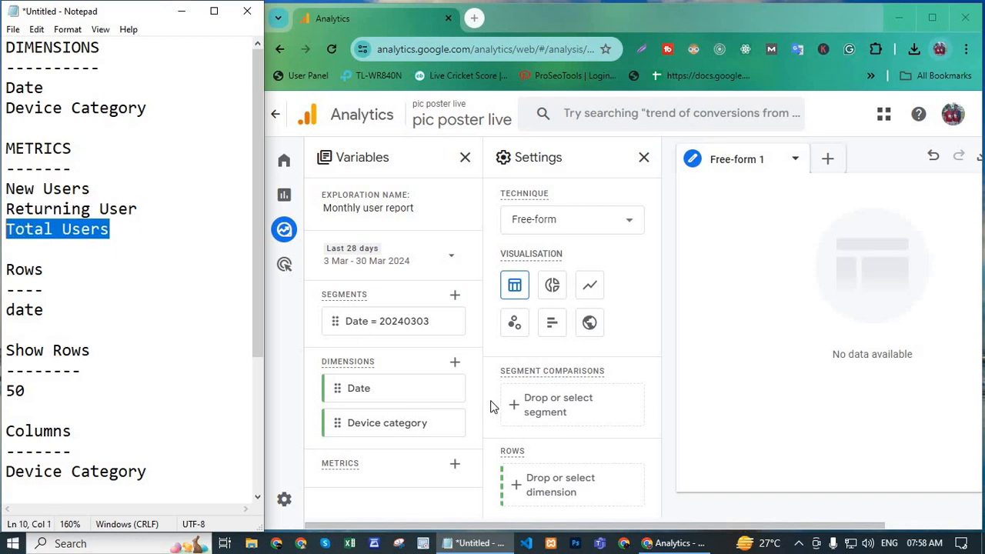
left_click(455, 468)
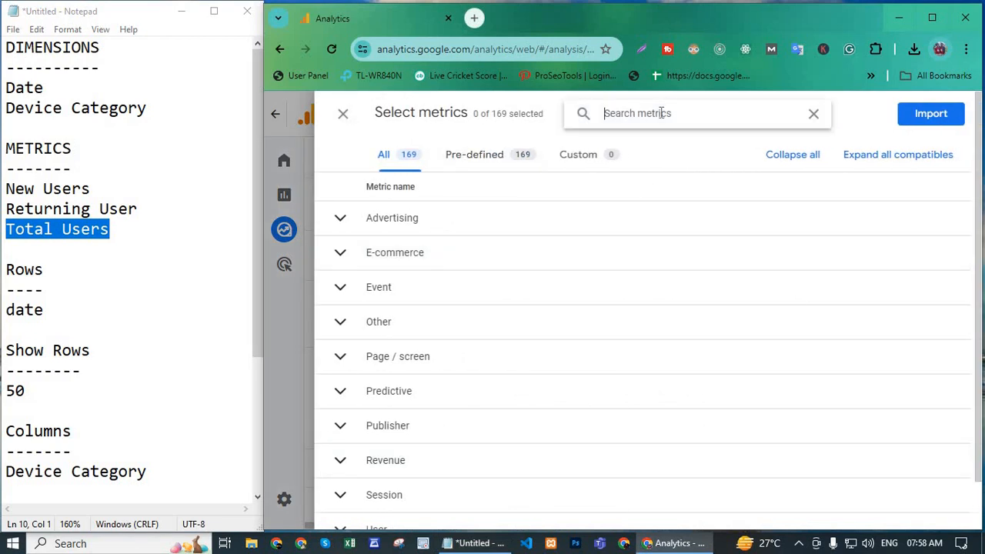
type("new")
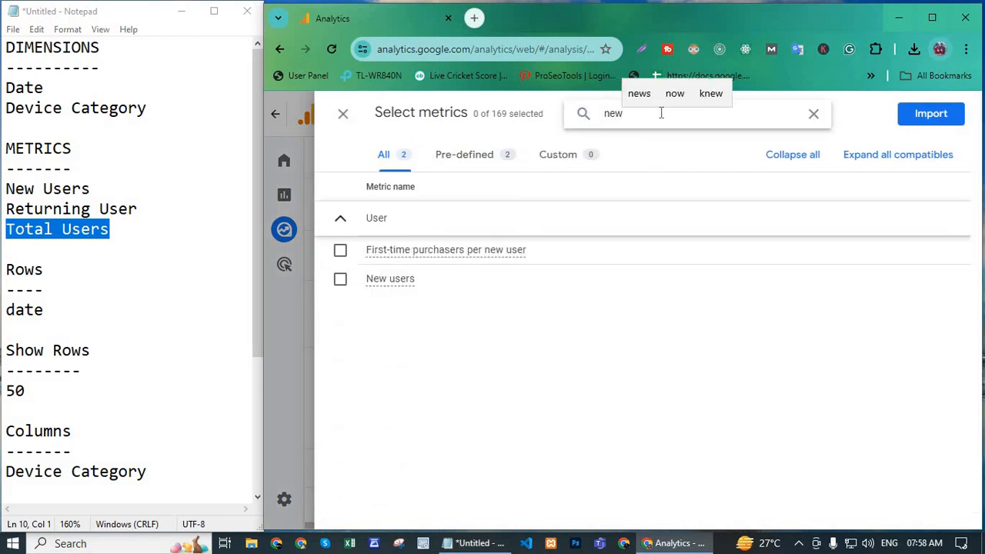
left_click(340, 279)
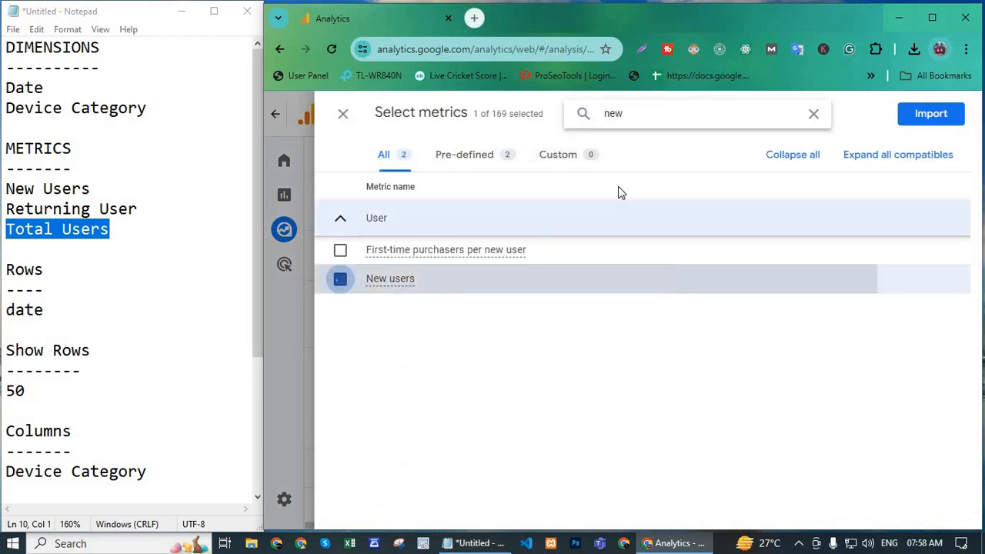
Add Returning users and Total users to the metric selection and import the chosen metrics
left_click_drag(632, 114, 557, 119)
type("return")
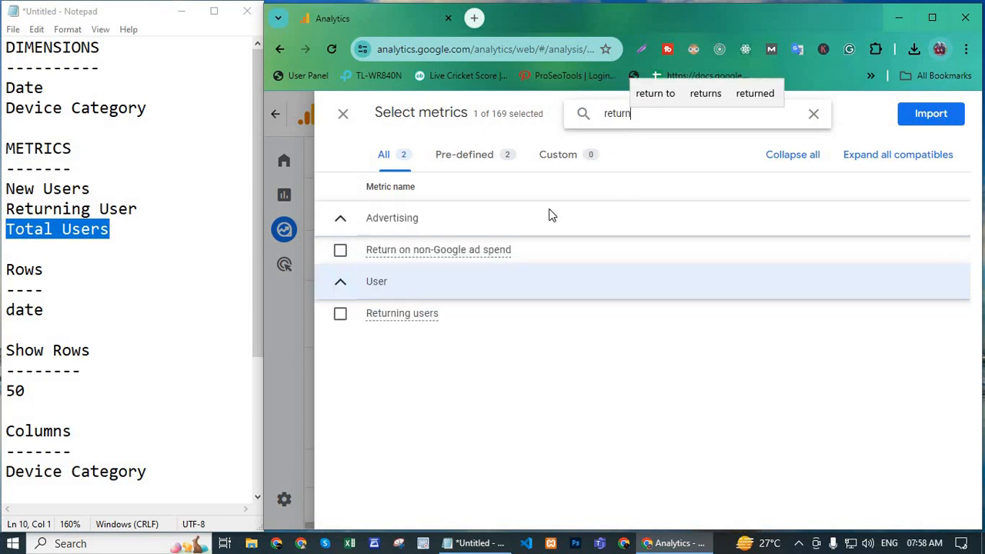
left_click(340, 313)
left_click_drag(635, 114, 570, 116)
type("total us")
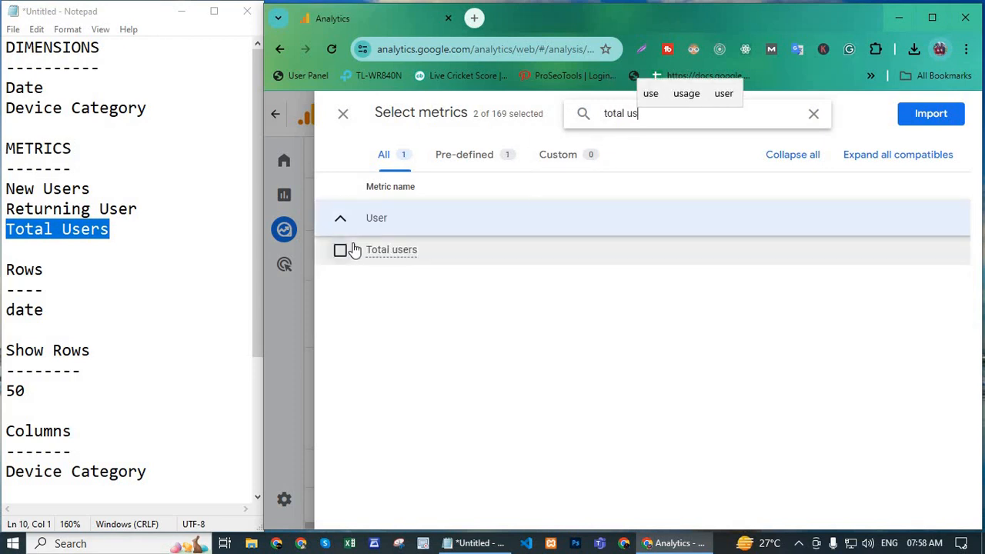
left_click(340, 250)
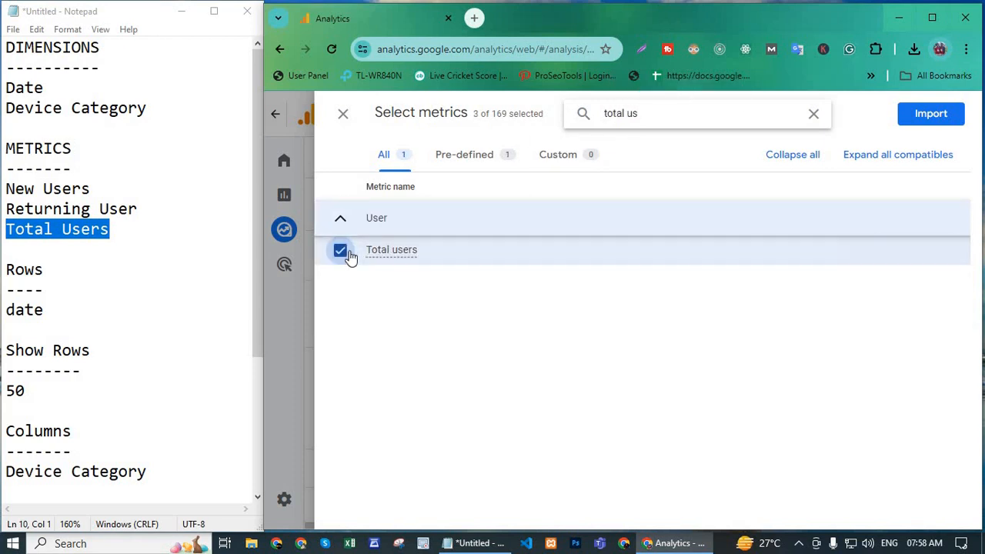
left_click(930, 115)
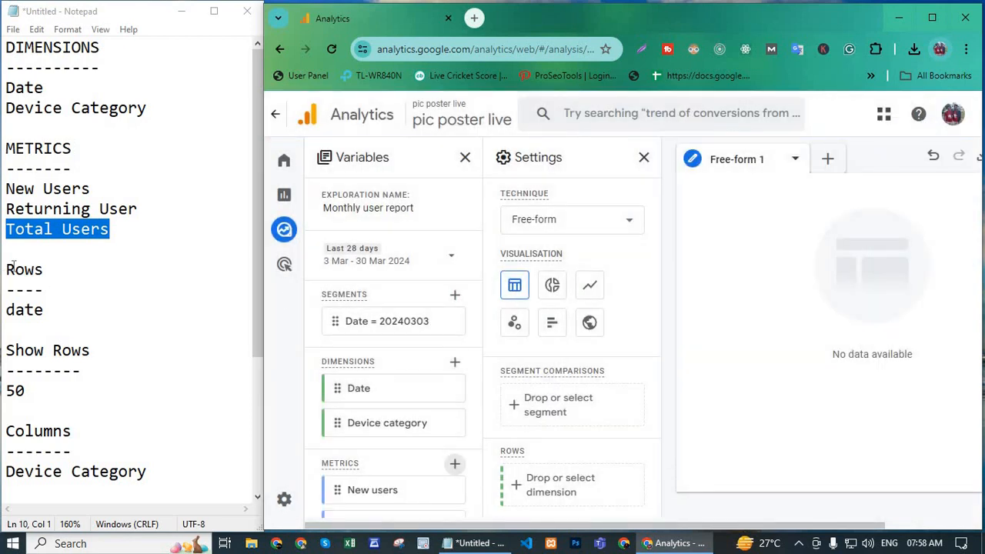
Check the Rows entry in the notes and add the Date dimension to the exploration's rows
double_click(46, 270)
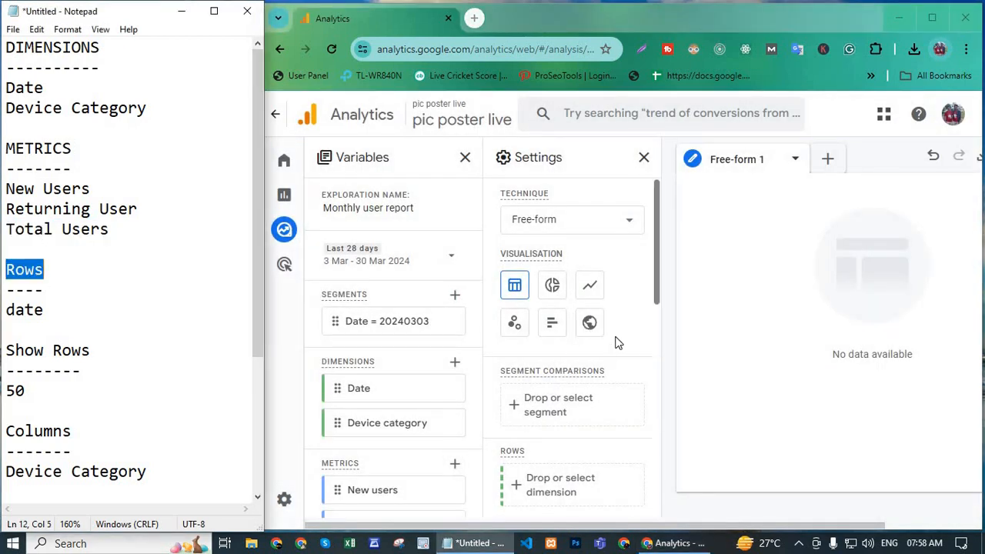
scroll(597, 254, "down", 1)
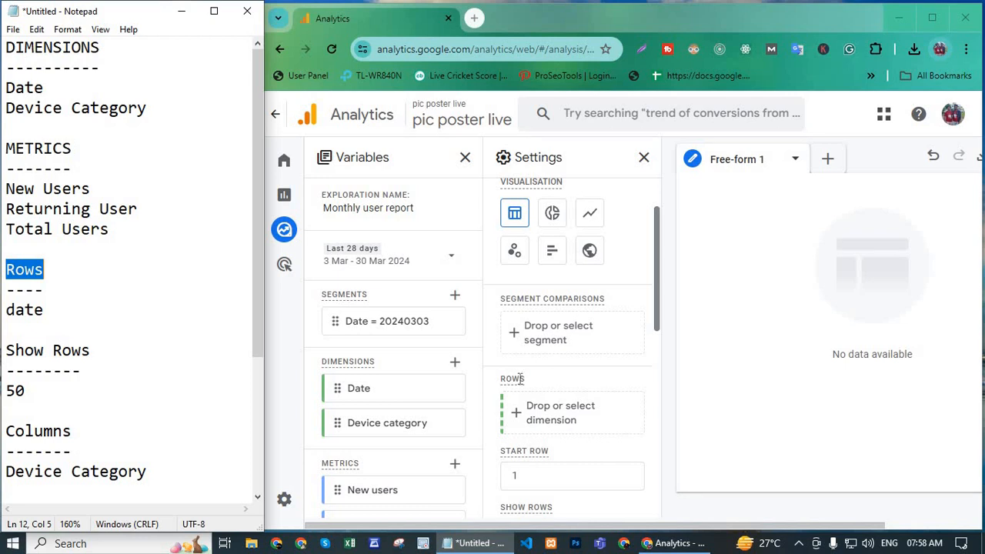
mouse_move(520, 379)
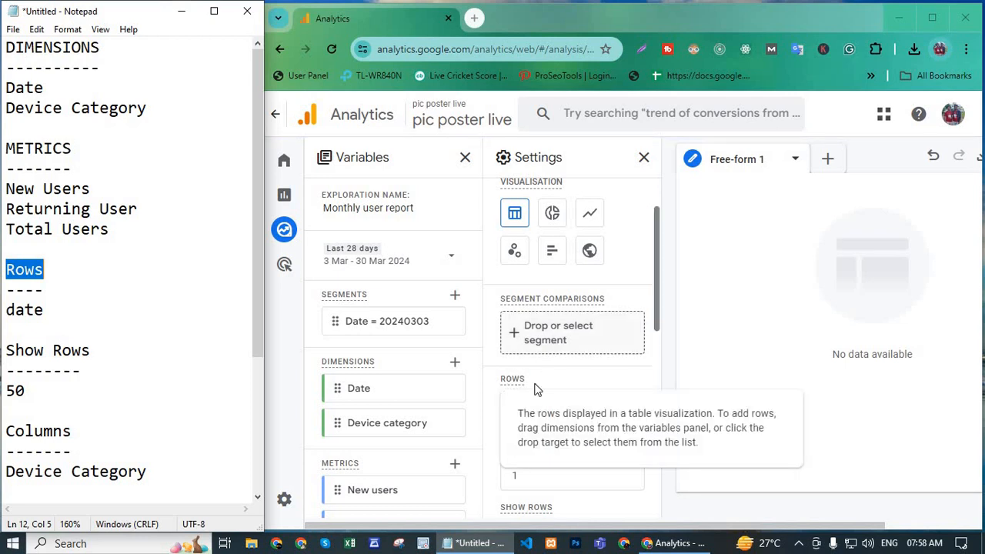
left_click(533, 415)
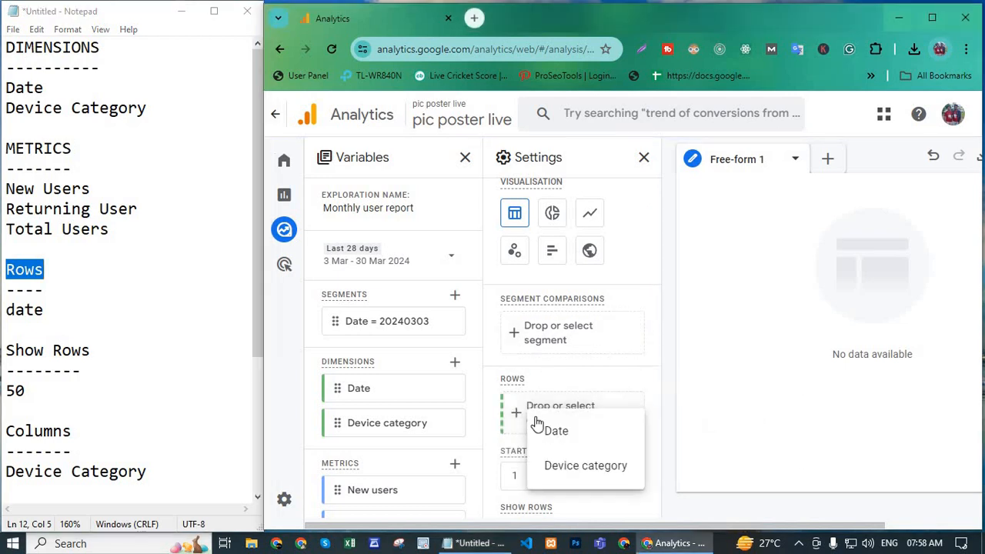
left_click(557, 432)
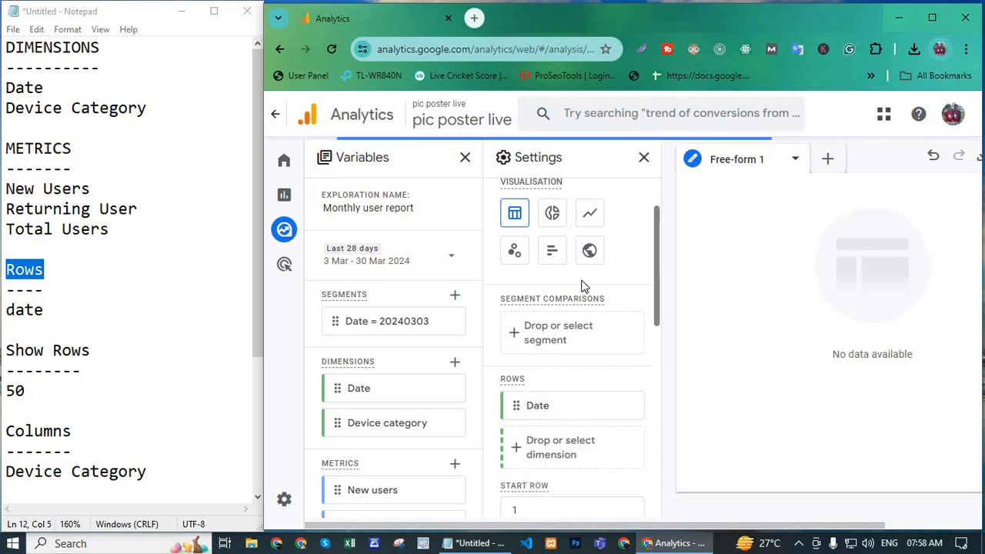
Check the Show Rows entry in the notes and set the number of rows shown to 50
scroll(582, 285, "down", 3)
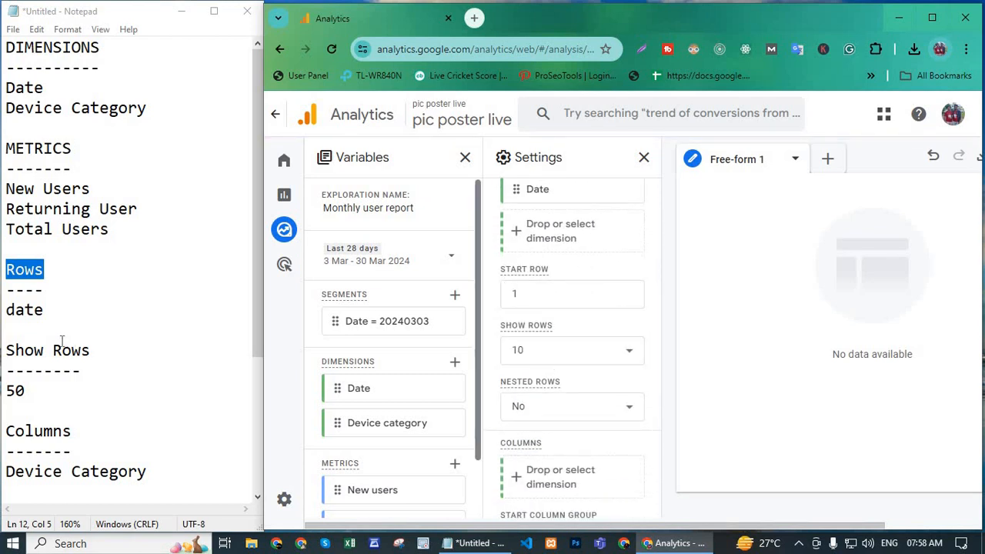
left_click_drag(15, 350, 81, 350)
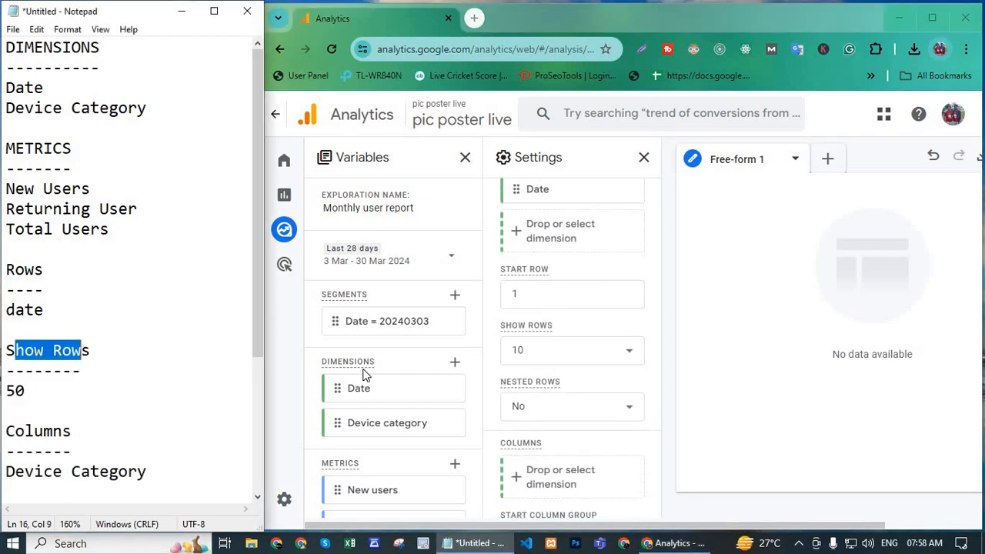
left_click(542, 354)
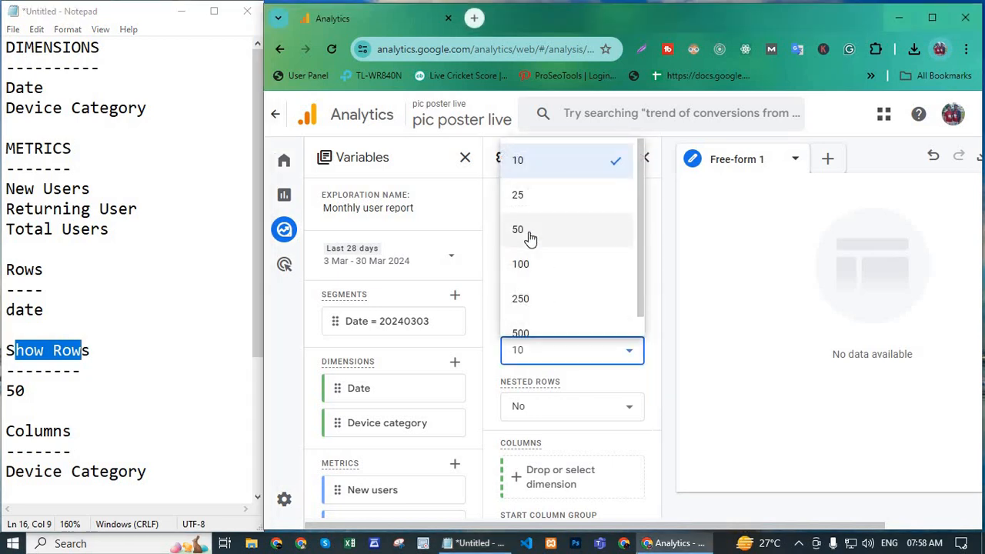
left_click(530, 231)
Check the Columns entry in the notes and add the Device category dimension to the exploration's columns
scroll(547, 304, "down", 2)
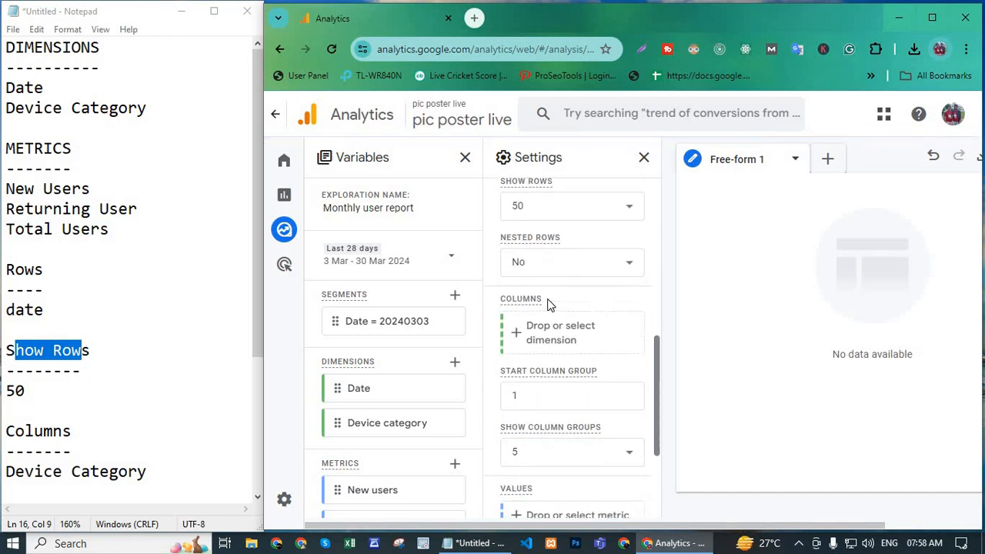
scroll(19, 385, "down", 2)
scroll(14, 342, "down", 2)
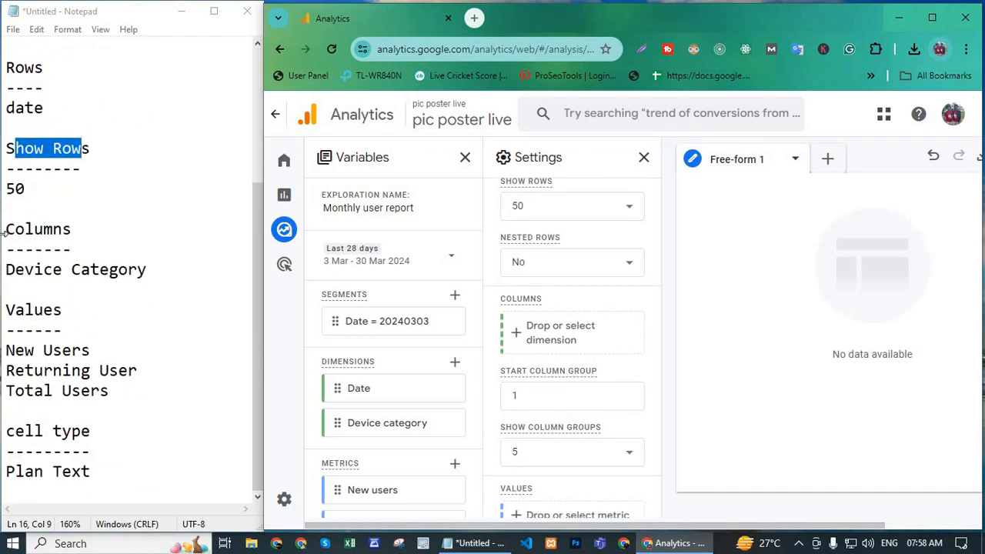
left_click(4, 229)
left_click_drag(6, 229, 71, 228)
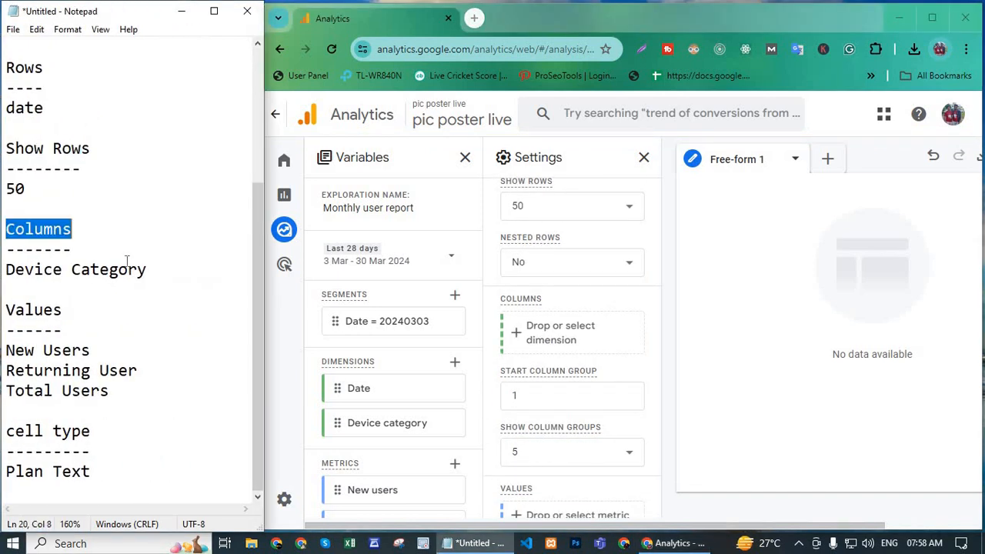
left_click_drag(153, 273, 4, 271)
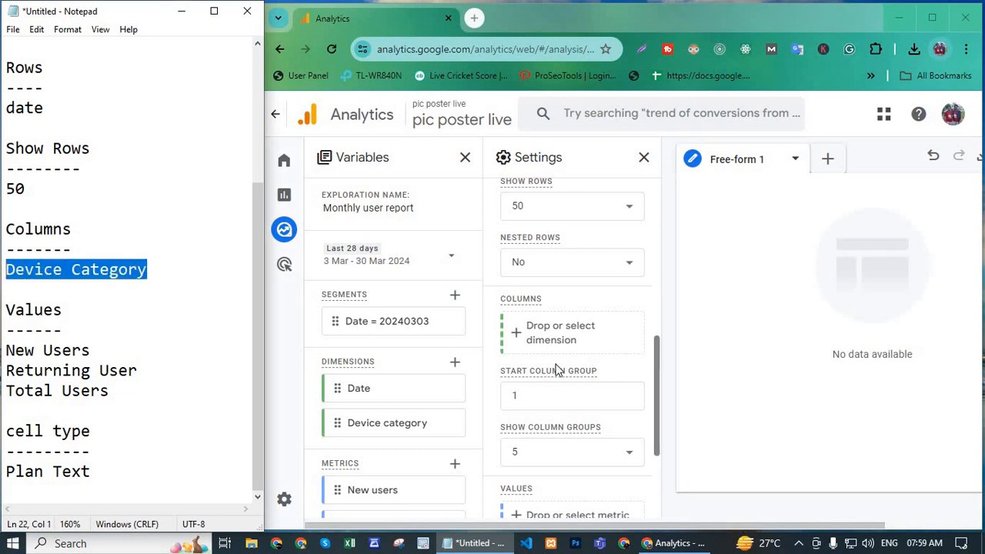
scroll(554, 369, "down", 2)
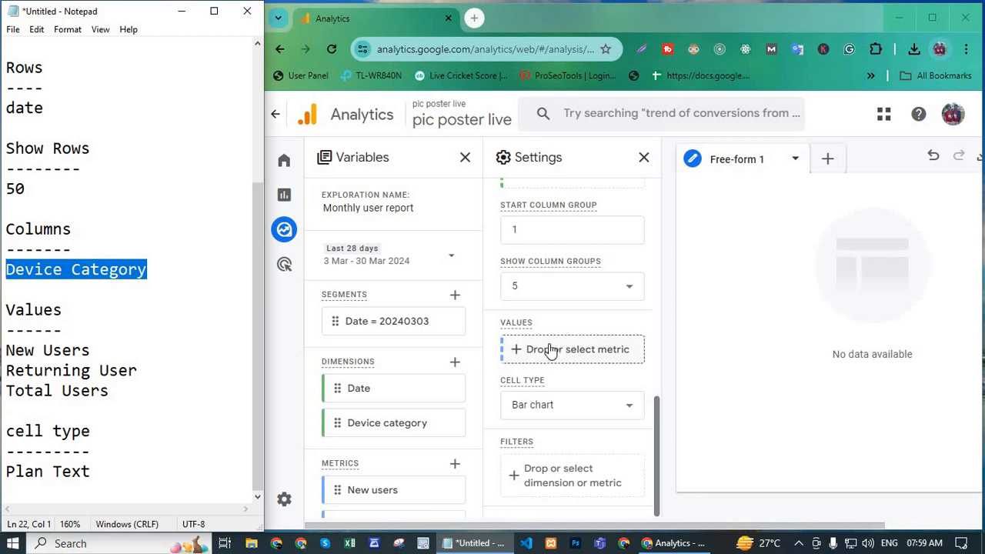
scroll(551, 352, "up", 1)
scroll(551, 352, "down", 1)
scroll(551, 352, "up", 2)
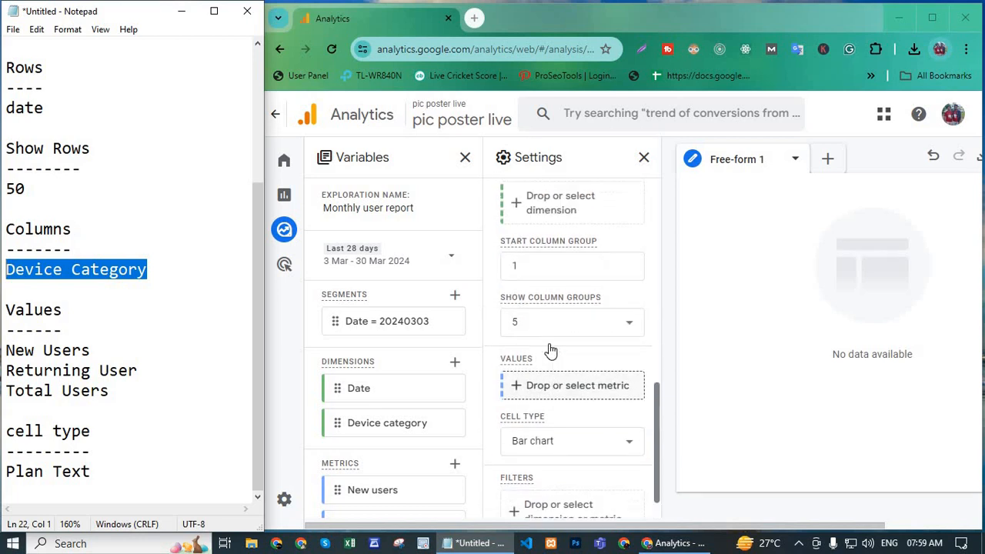
left_click(566, 247)
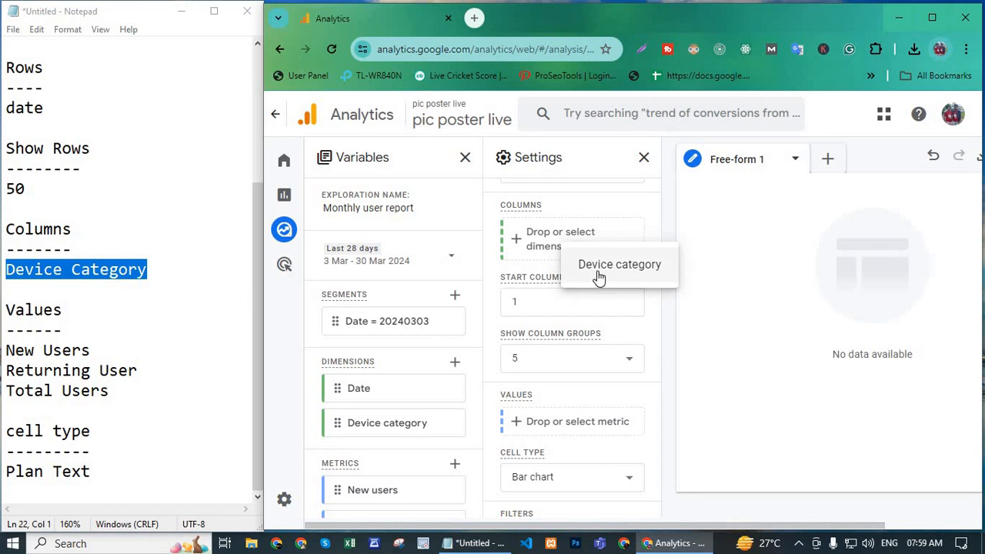
left_click(597, 275)
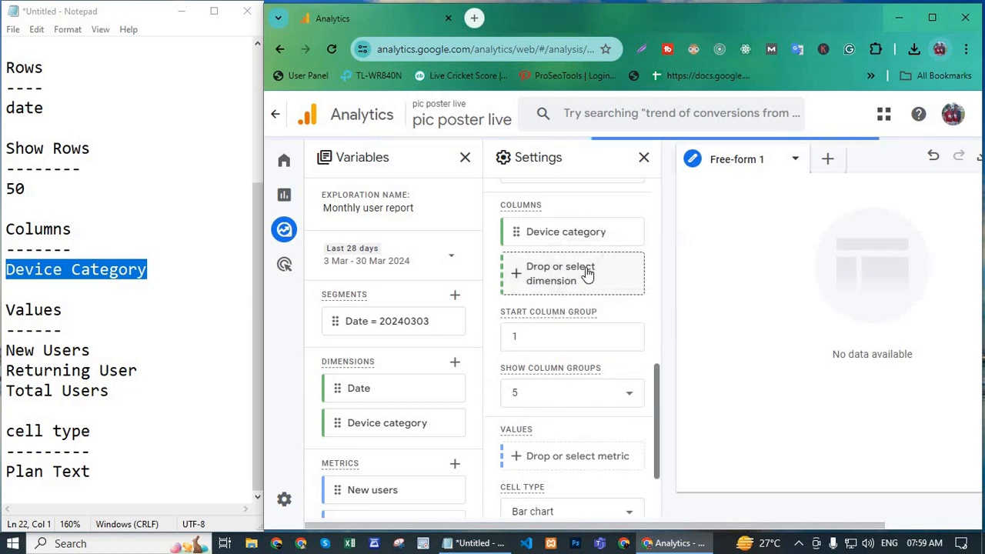
Check the Values entry in the notes and add New users, Returning users and Total users as the table's values
scroll(595, 271, "down", 2)
left_click_drag(8, 310, 80, 307)
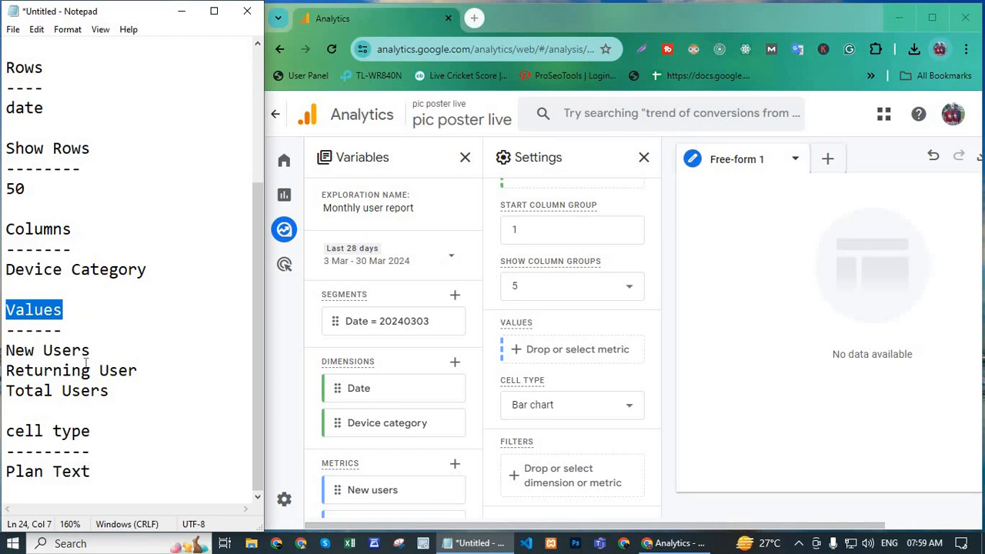
left_click(564, 351)
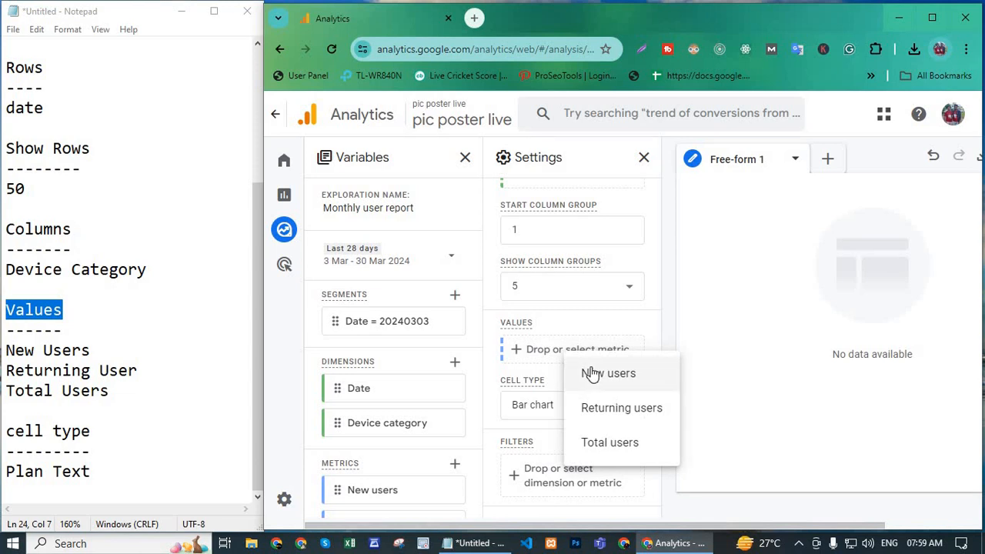
left_click(592, 373)
left_click(574, 385)
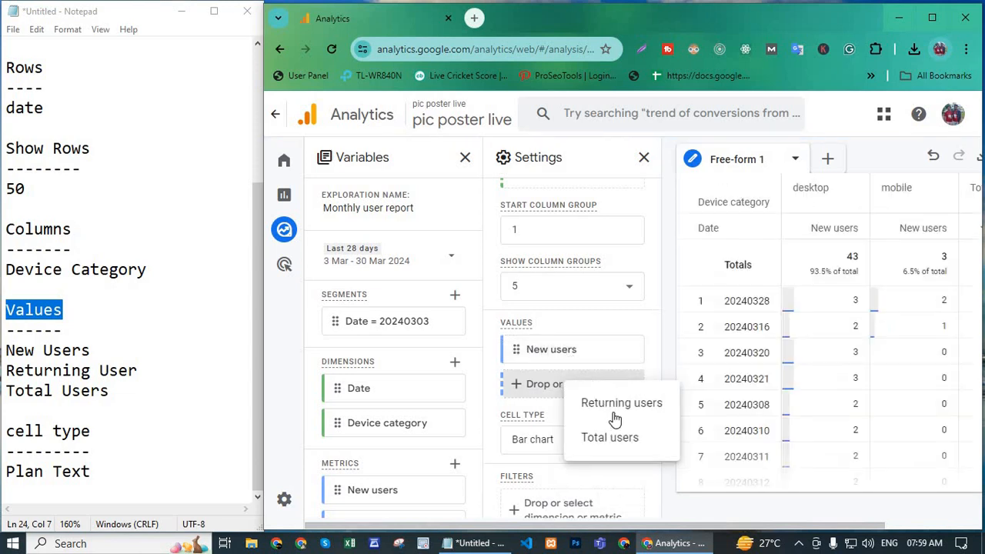
left_click(604, 406)
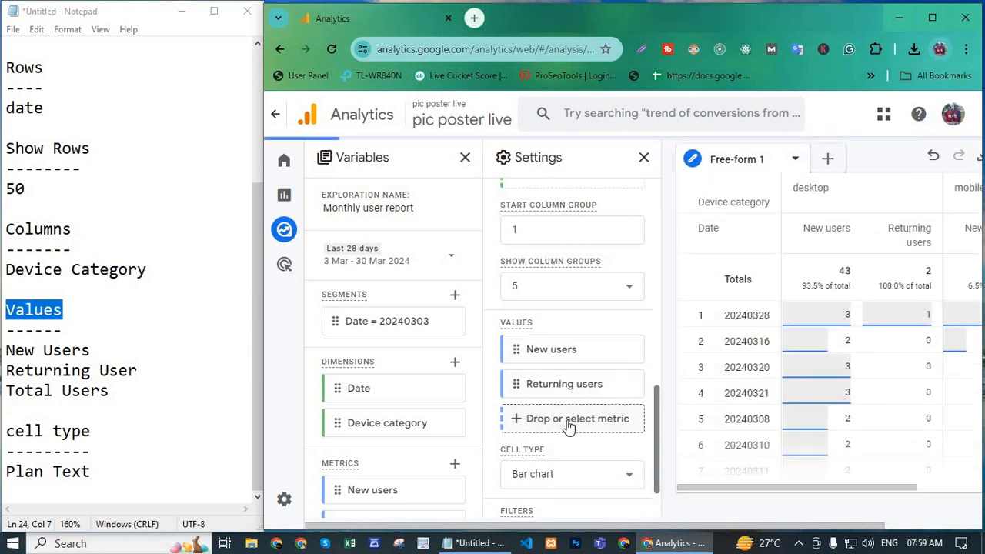
left_click(569, 423)
left_click(621, 445)
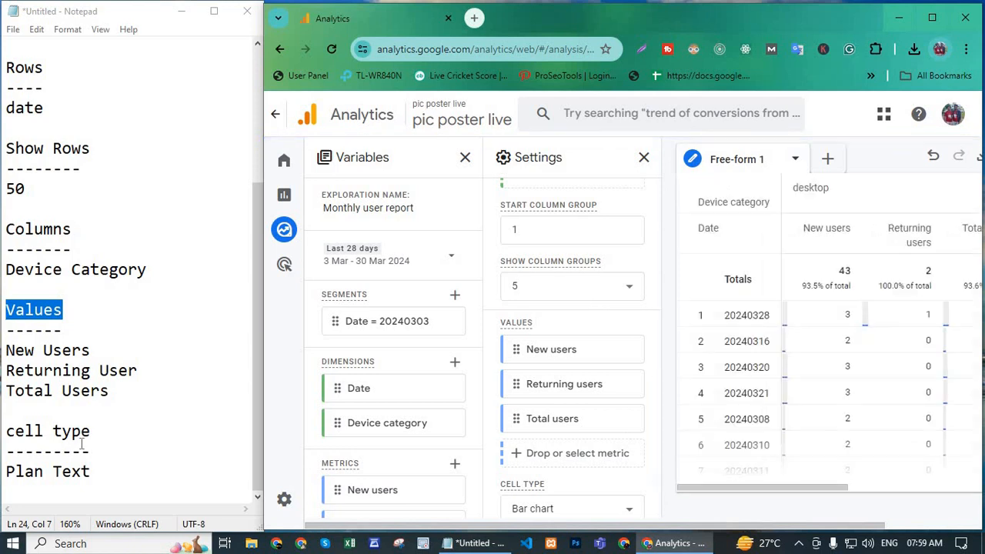
Check the cell type in the notes and set the table's cell type to Plain text
left_click_drag(90, 432, 6, 432)
left_click(45, 471)
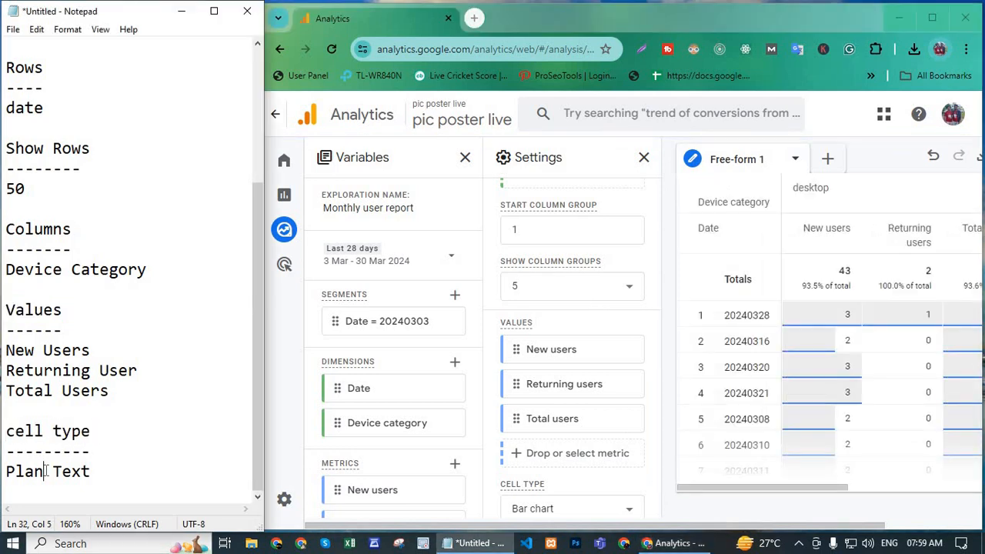
scroll(577, 416, "down", 2)
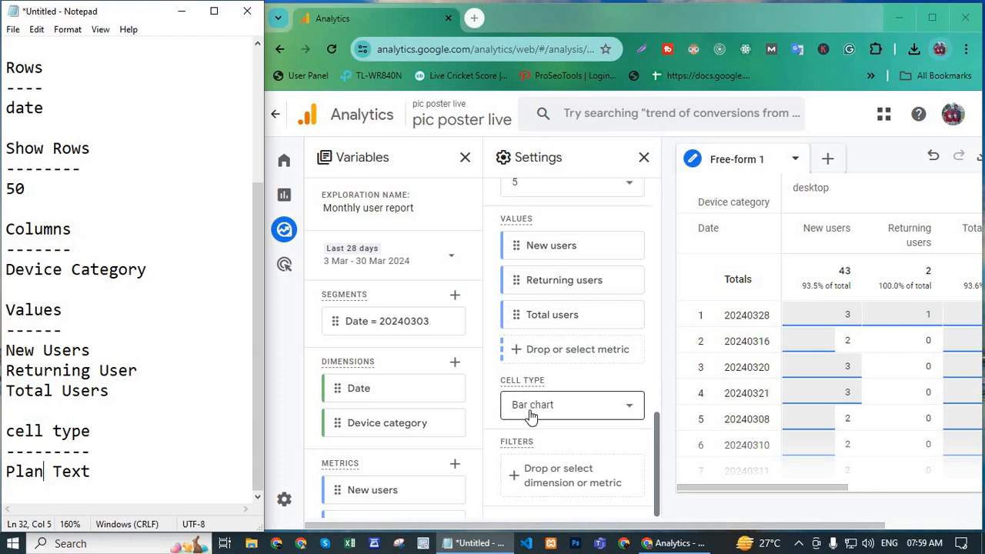
left_click(531, 414)
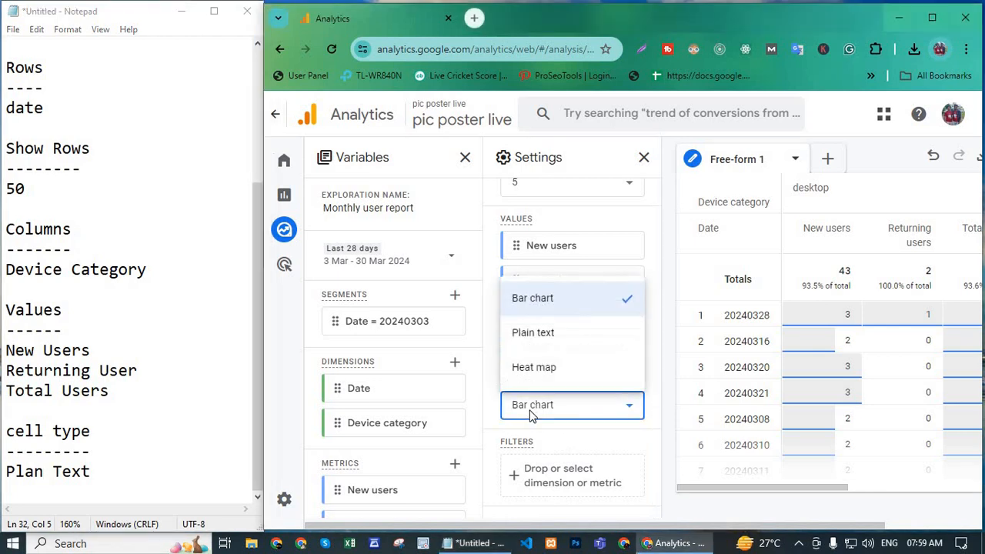
left_click(547, 335)
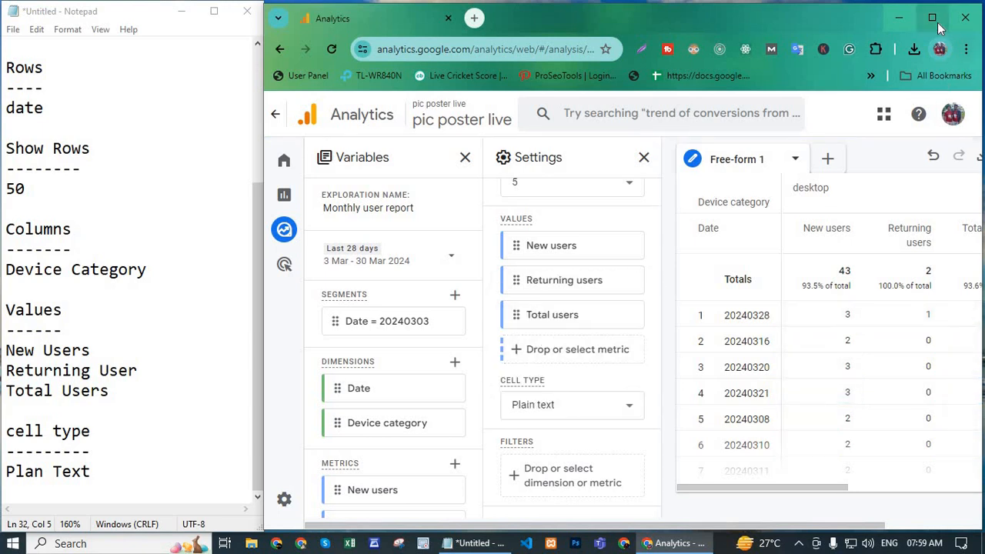
Maximize the browser window and set the exploration's date range to 1 Mar - 30 Mar 2024
left_click(935, 20)
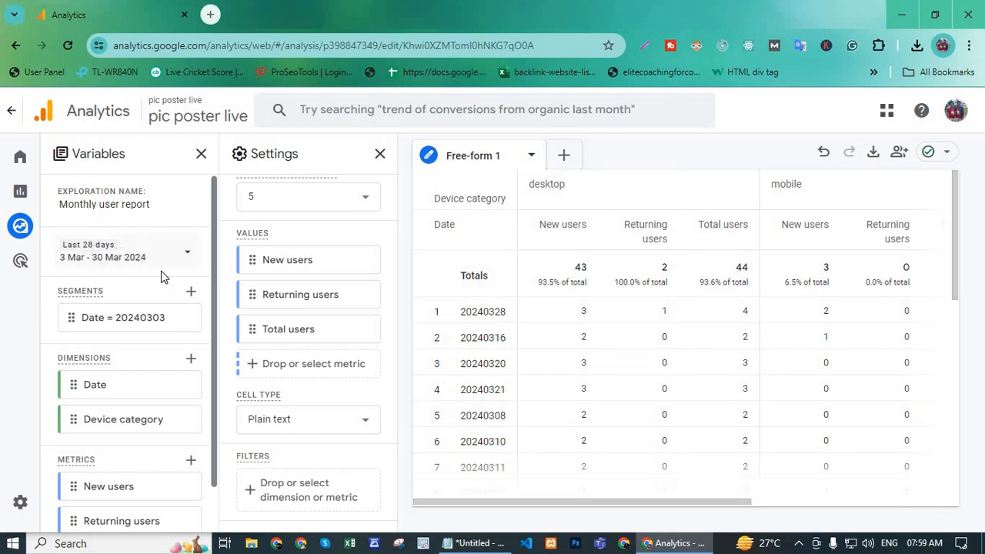
left_click(187, 252)
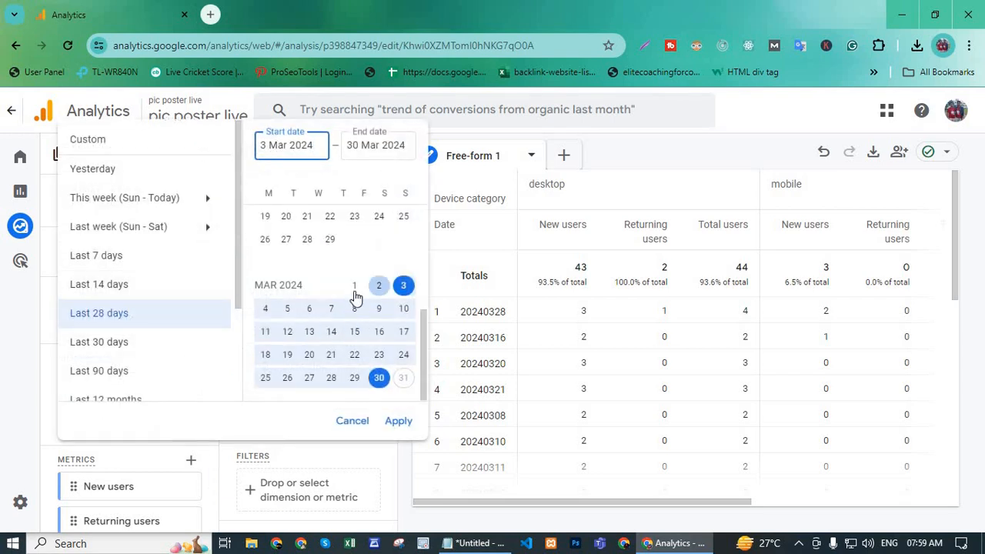
left_click(354, 289)
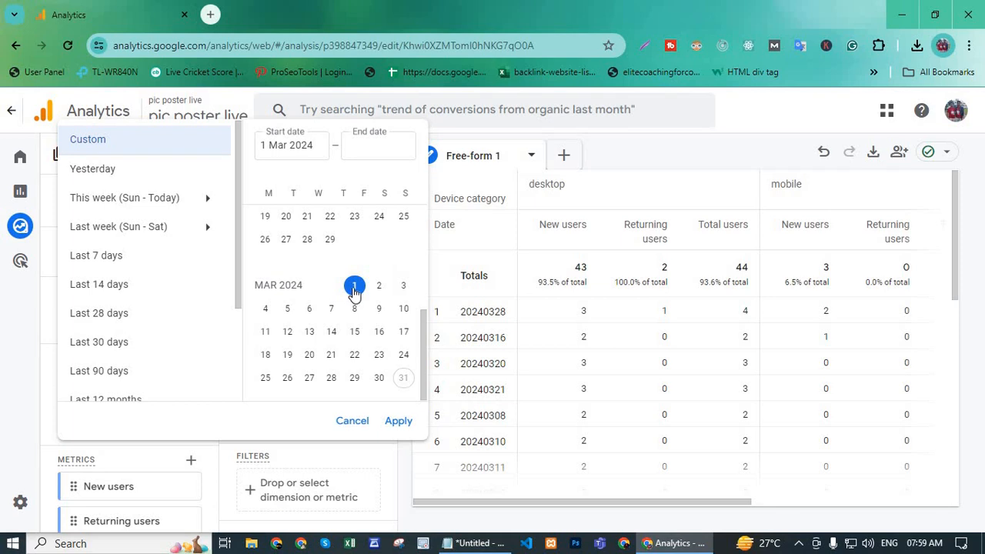
left_click(380, 377)
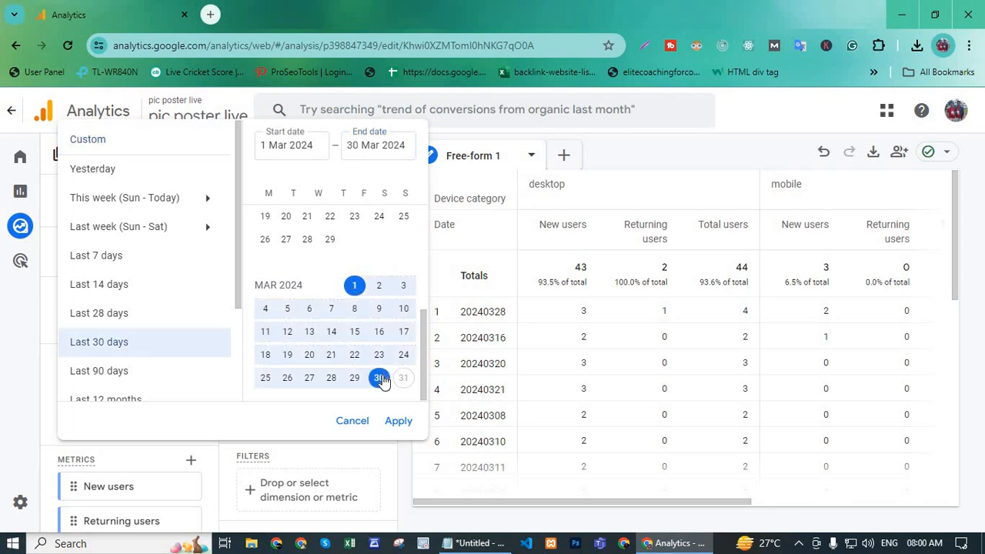
left_click(391, 428)
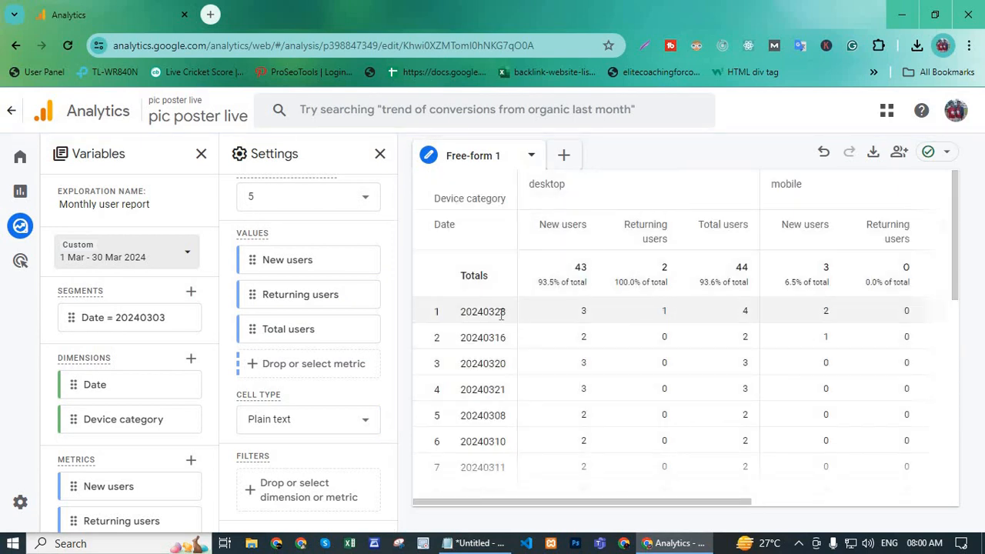
Sort the table by Date in ascending and finally descending order, and view the Totals columns across all device categories
left_click(506, 364)
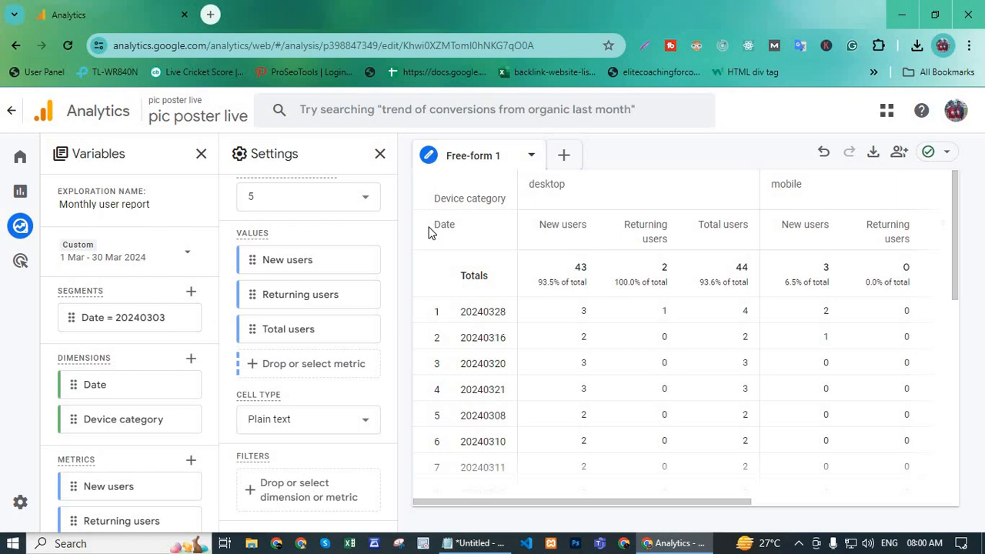
left_click(431, 232)
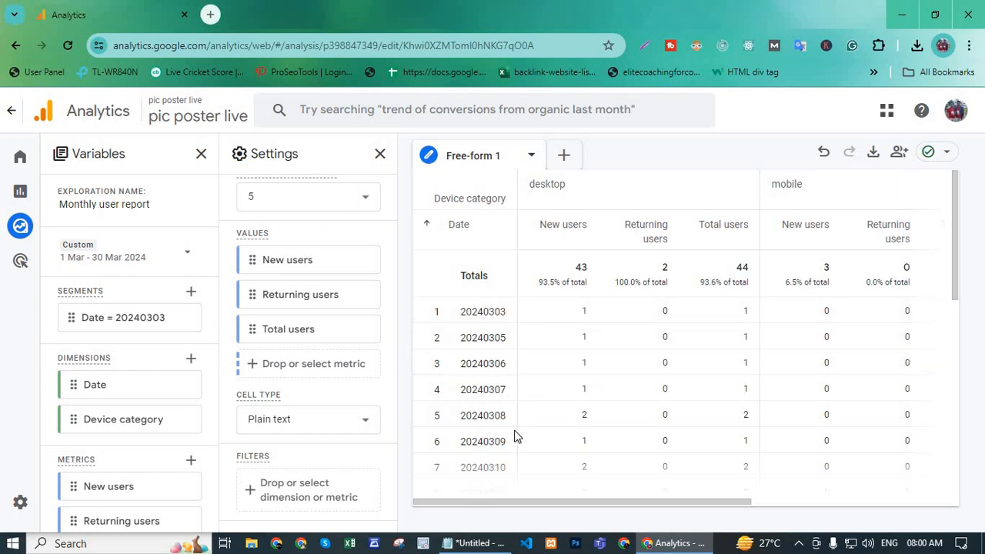
scroll(501, 411, "down", 2)
scroll(469, 295, "up", 2)
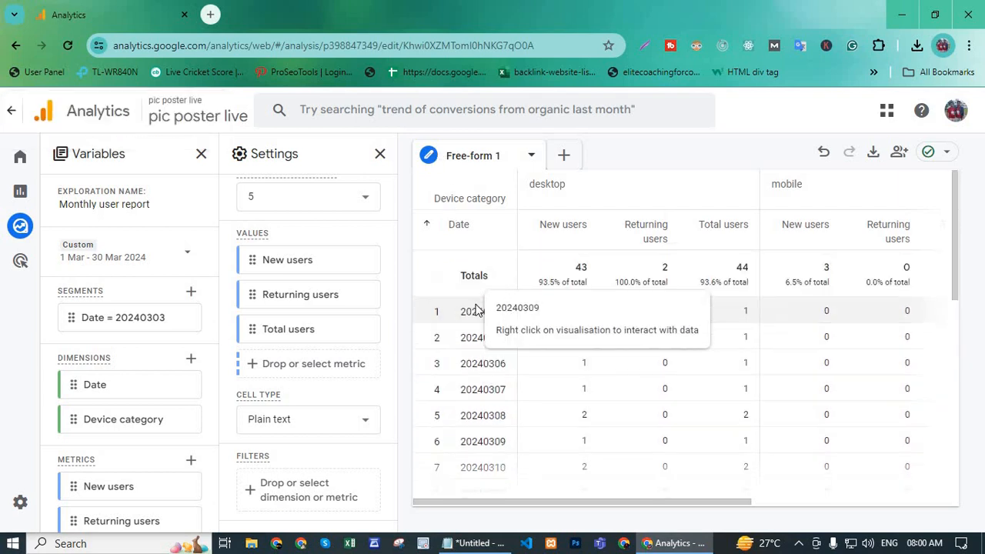
left_click(429, 226)
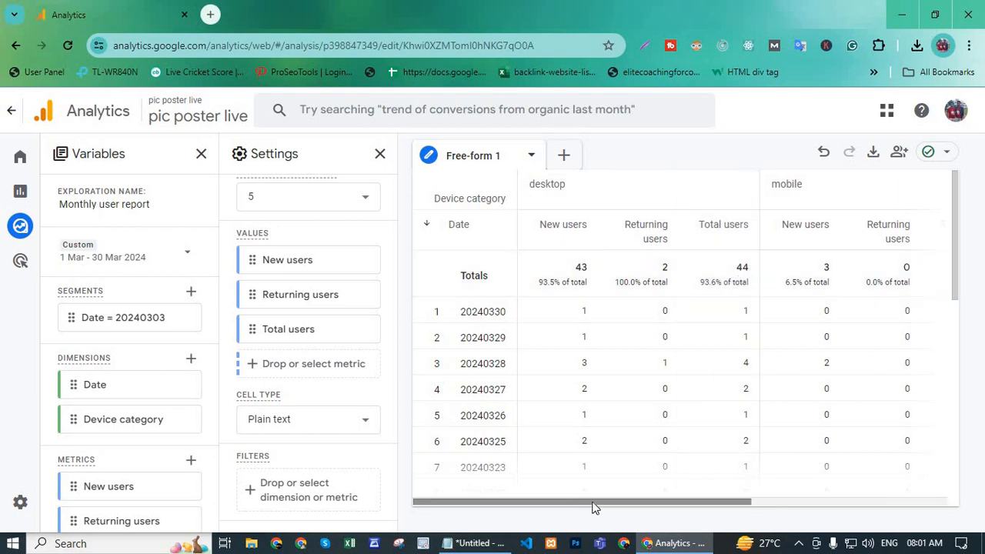
left_click_drag(592, 508, 841, 505)
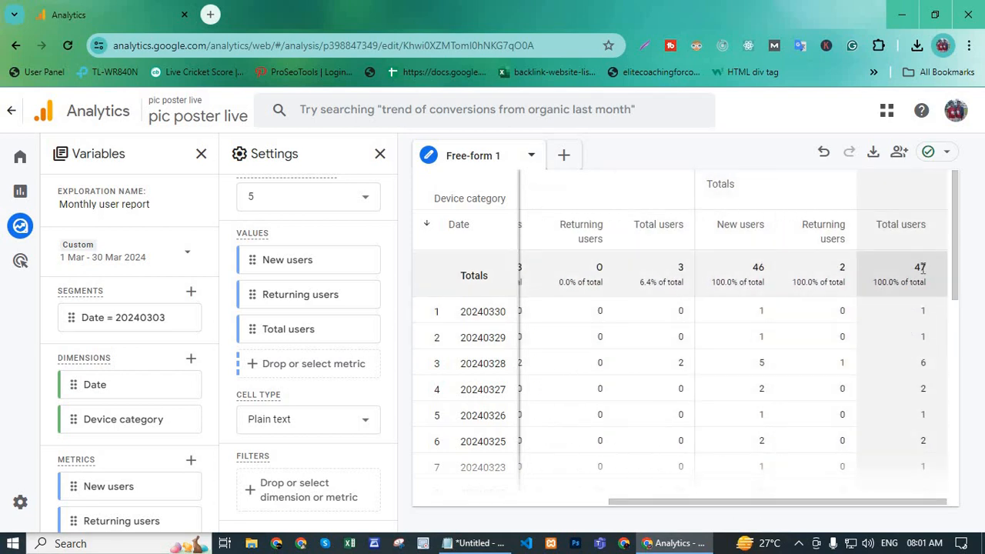
Export the exploration as a PDF and save it as data in the SEO folder on Local Disk (D:)
left_click(874, 154)
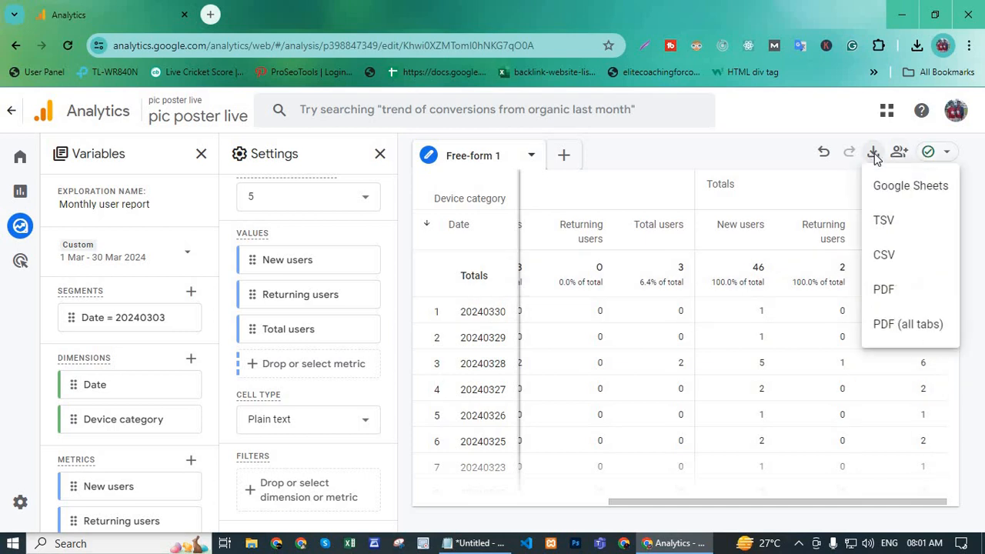
left_click(888, 297)
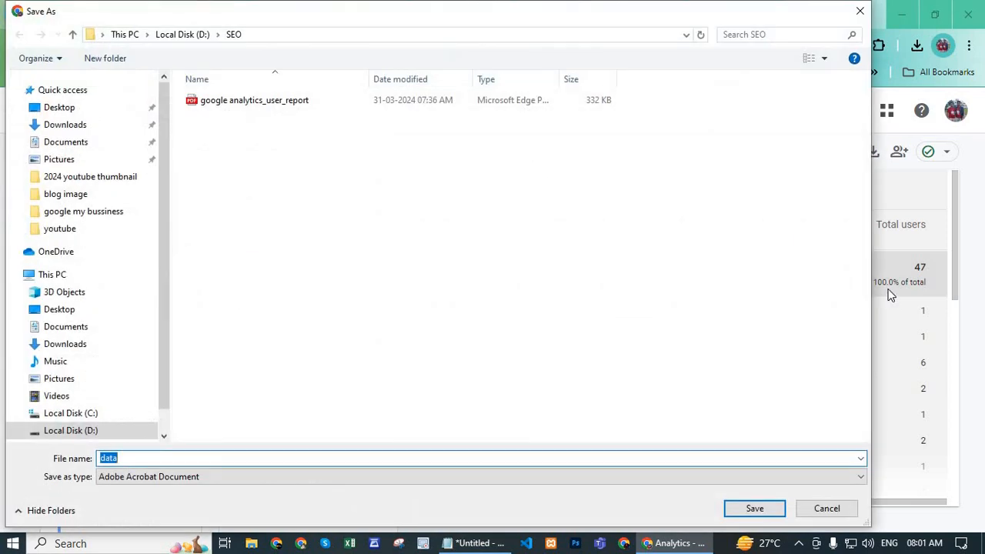
left_click(755, 511)
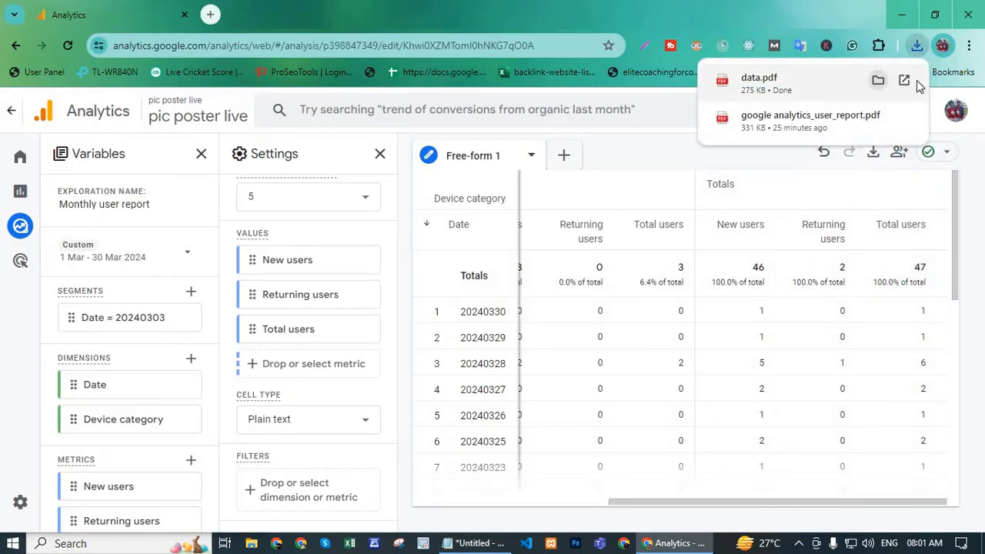
Open the downloaded data.pdf, hide the page thumbnails, enlarge it to 90% and review the user figures by date and device category
left_click(903, 81)
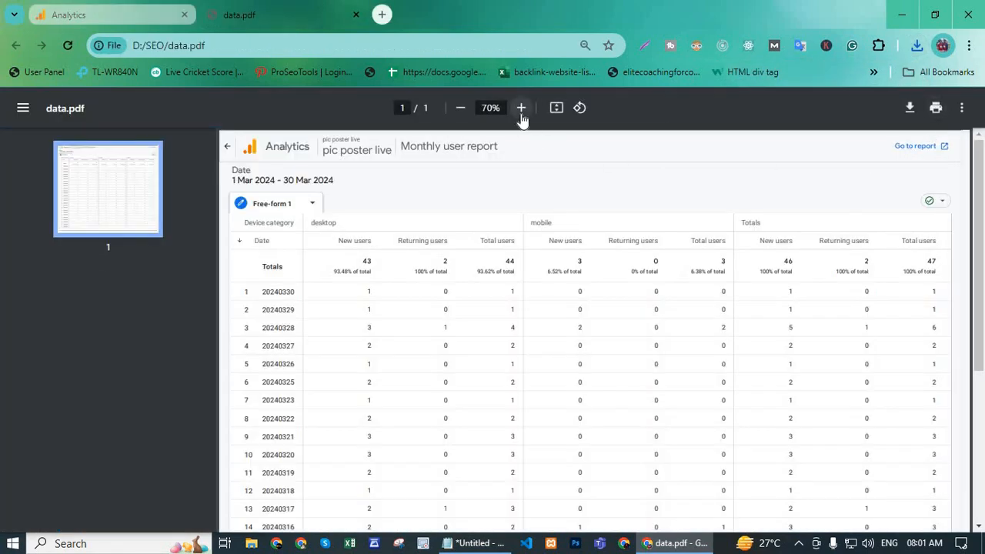
left_click(23, 109)
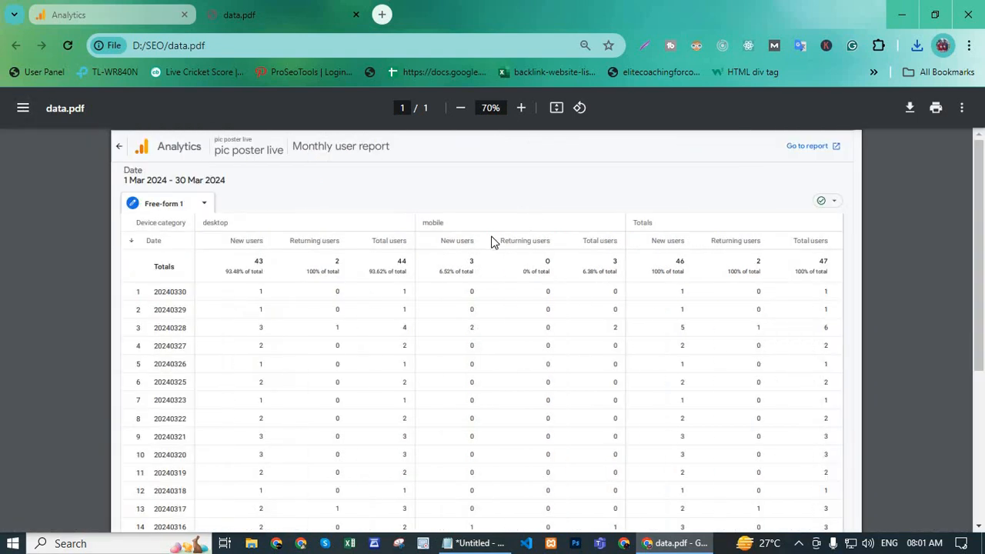
scroll(494, 242, "up", 3)
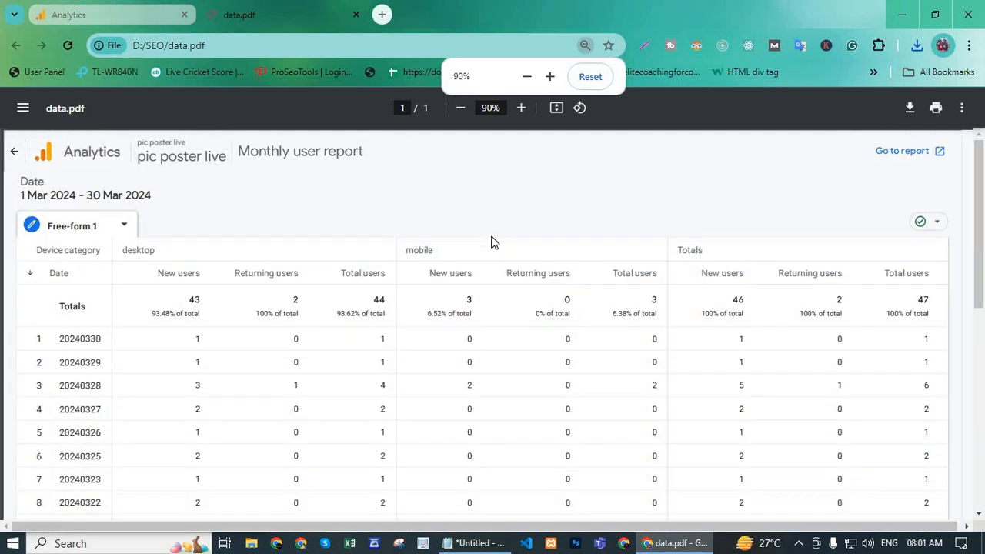
scroll(215, 297, "down", 3)
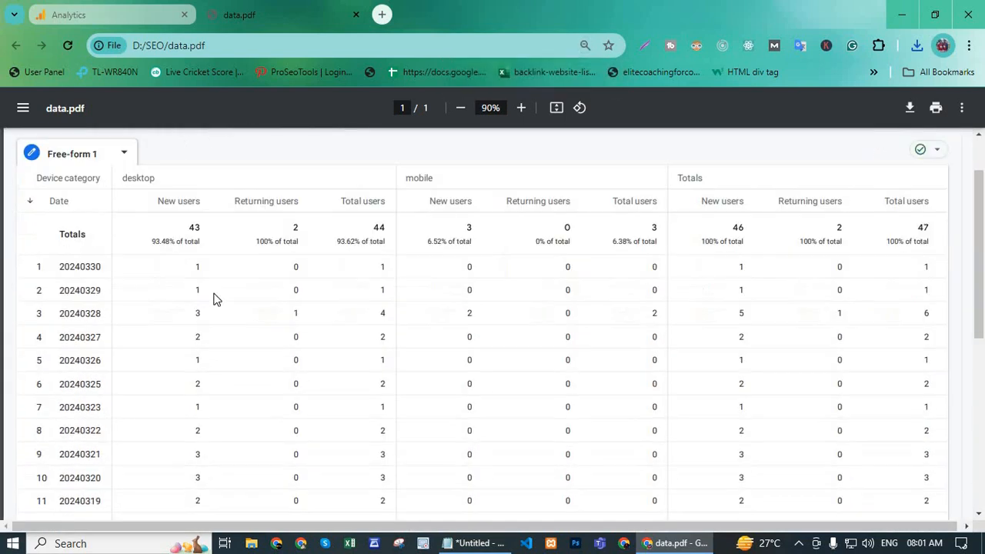
scroll(217, 297, "down", 3)
scroll(227, 293, "up", 6)
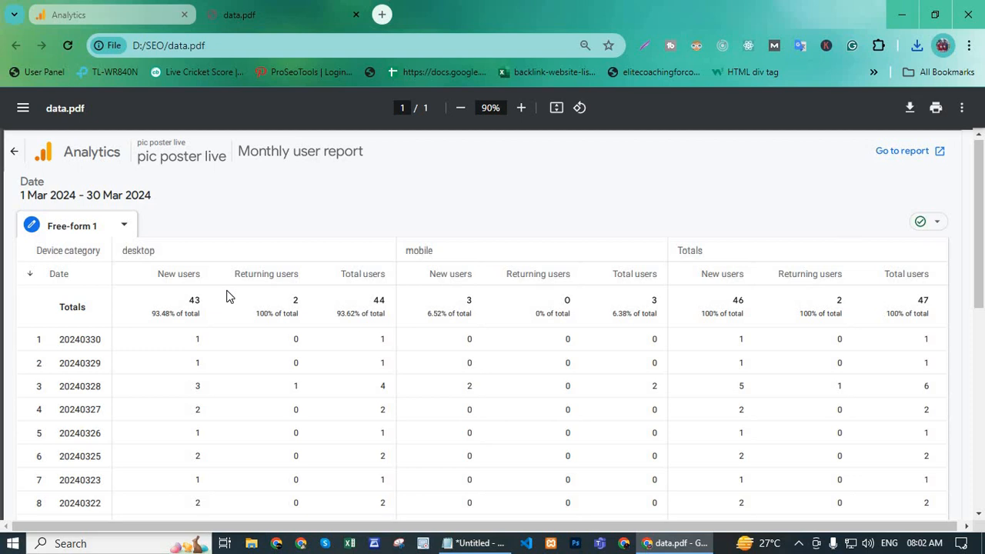
scroll(227, 294, "down", 4)
scroll(232, 297, "up", 5)
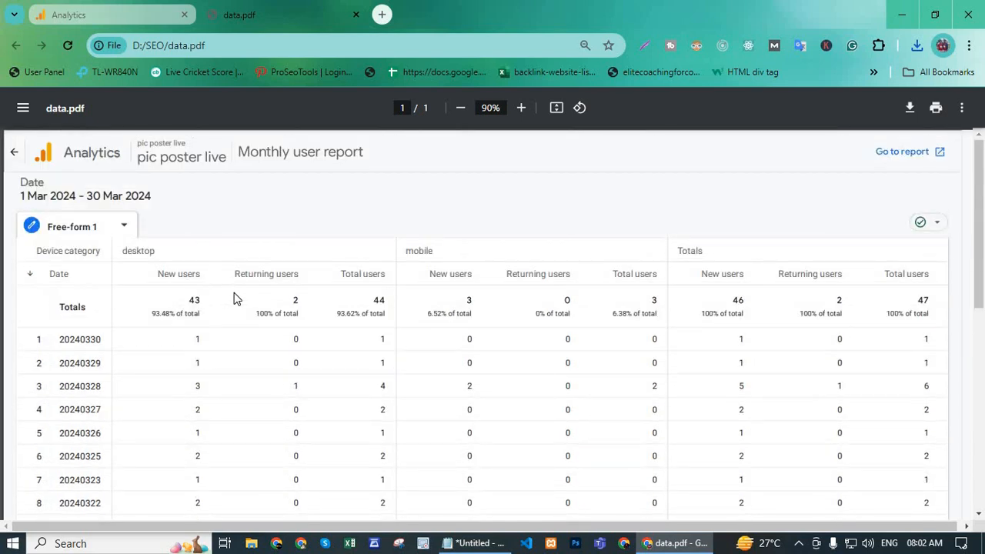